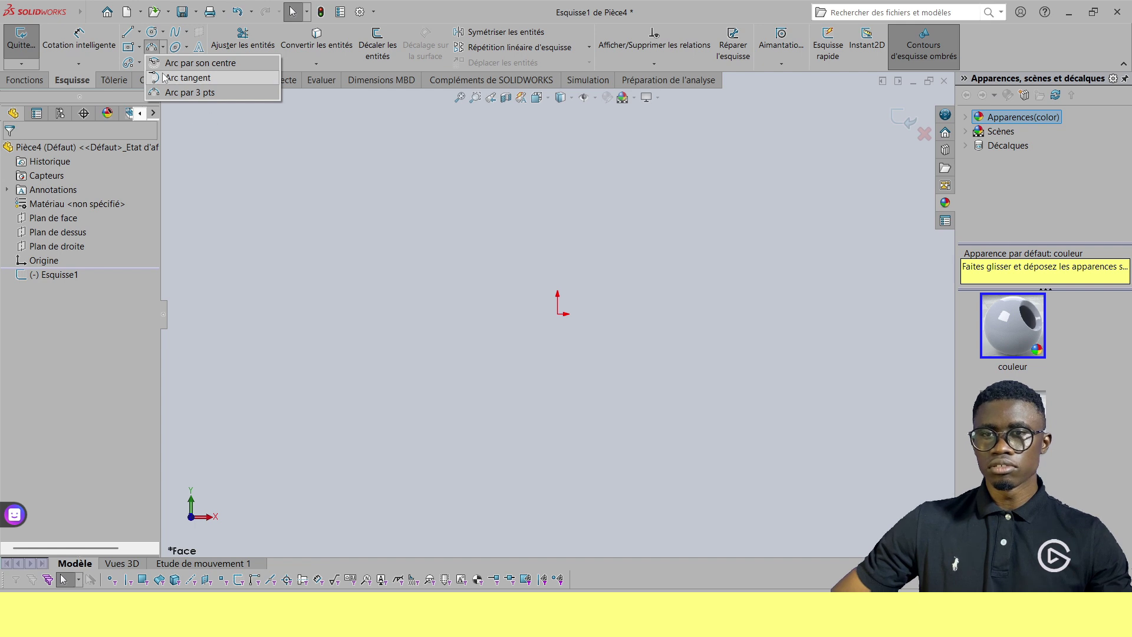
Sketch a centre-point quarter arc of about 34 mm radius centred on the origin, from straight below it to its left side
{"action": "left_click", "coordinate": [200, 63]}
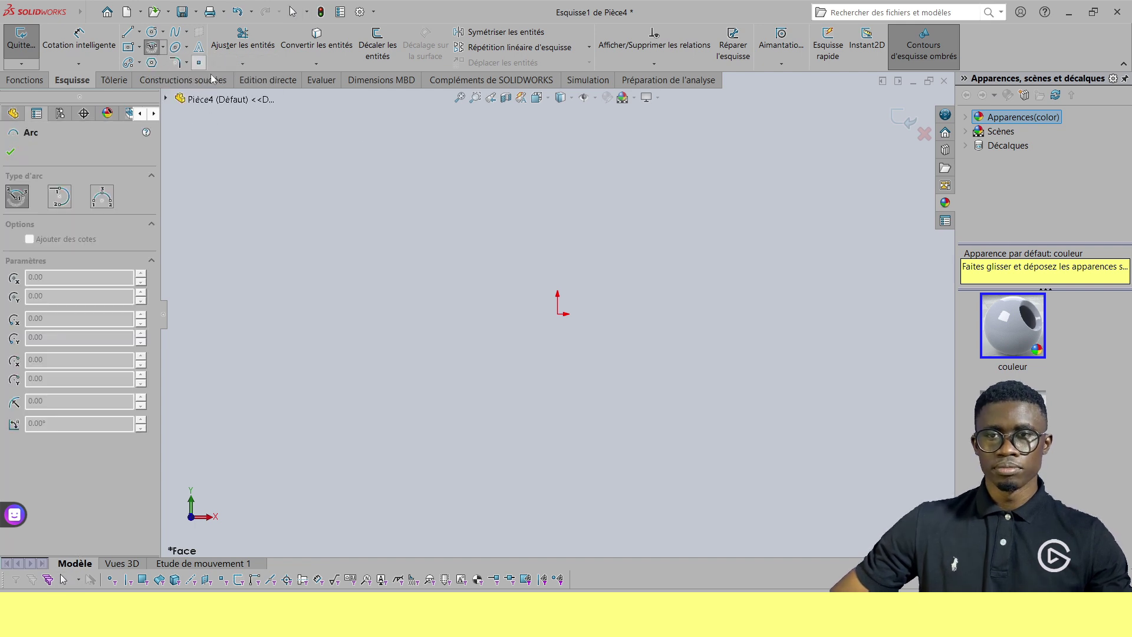
{"action": "left_click", "coordinate": [558, 314]}
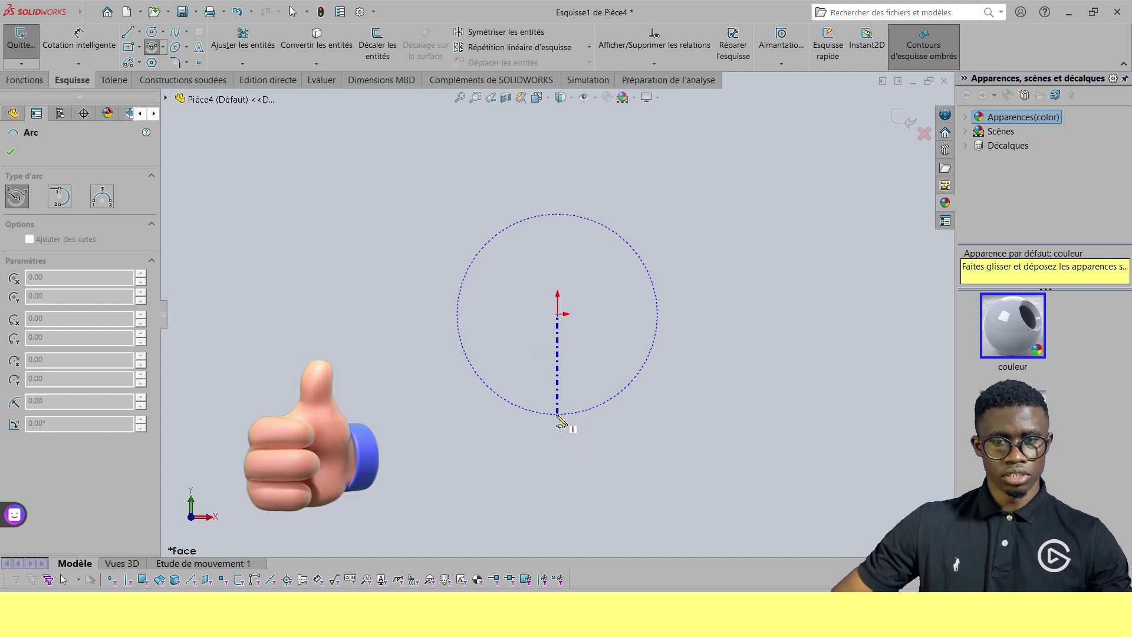
{"action": "left_click", "coordinate": [557, 414]}
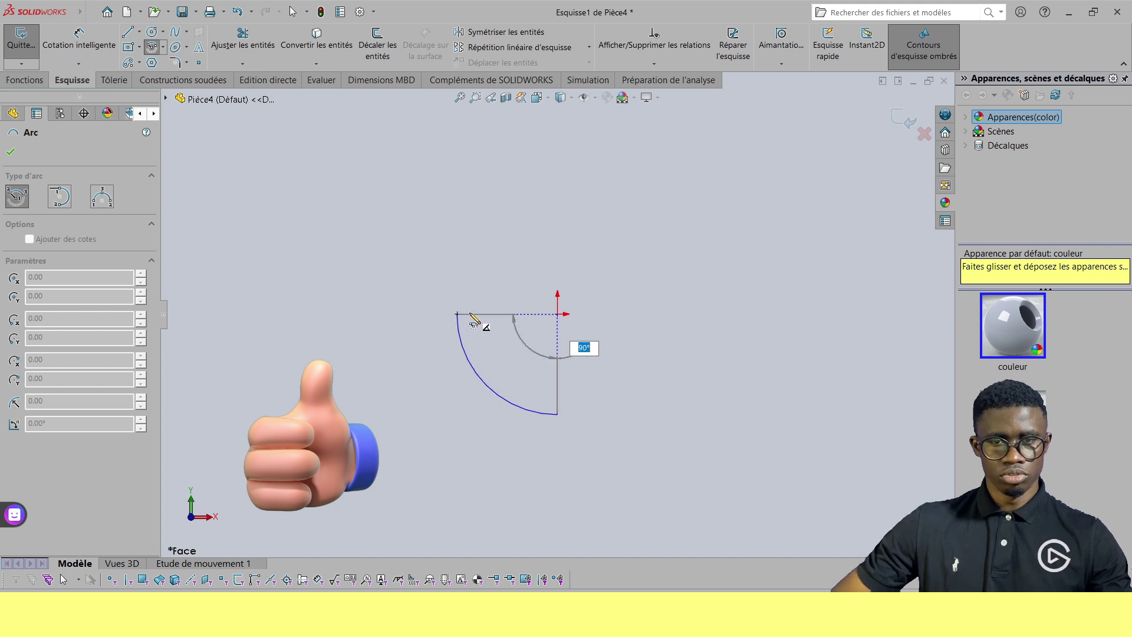
{"action": "left_click", "coordinate": [470, 315]}
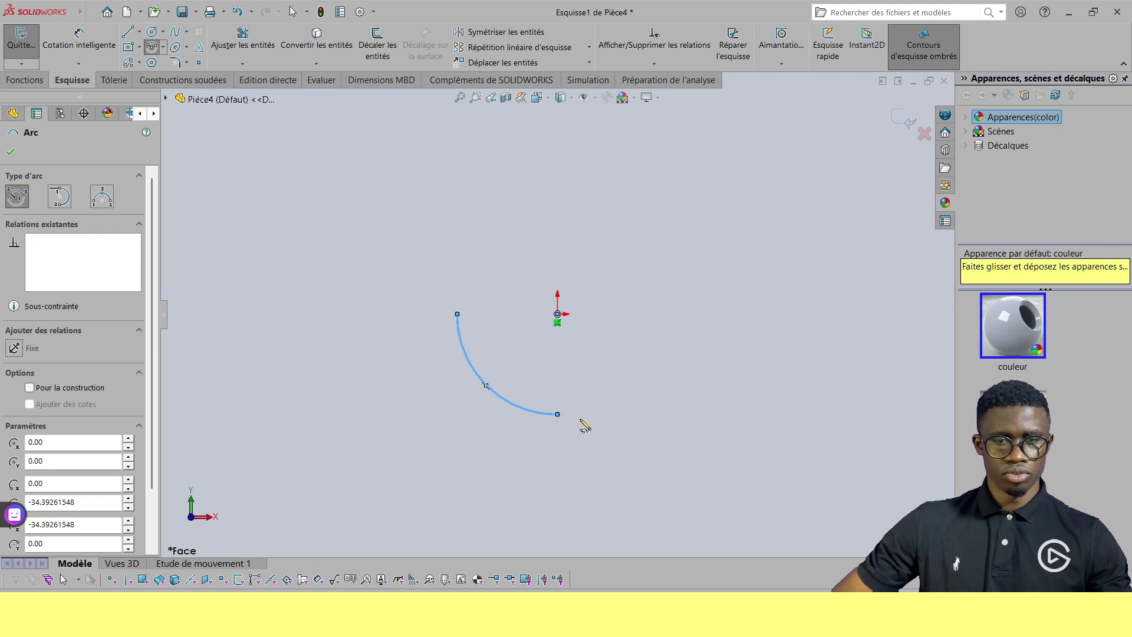
{"action": "key", "text": "alt+f"}
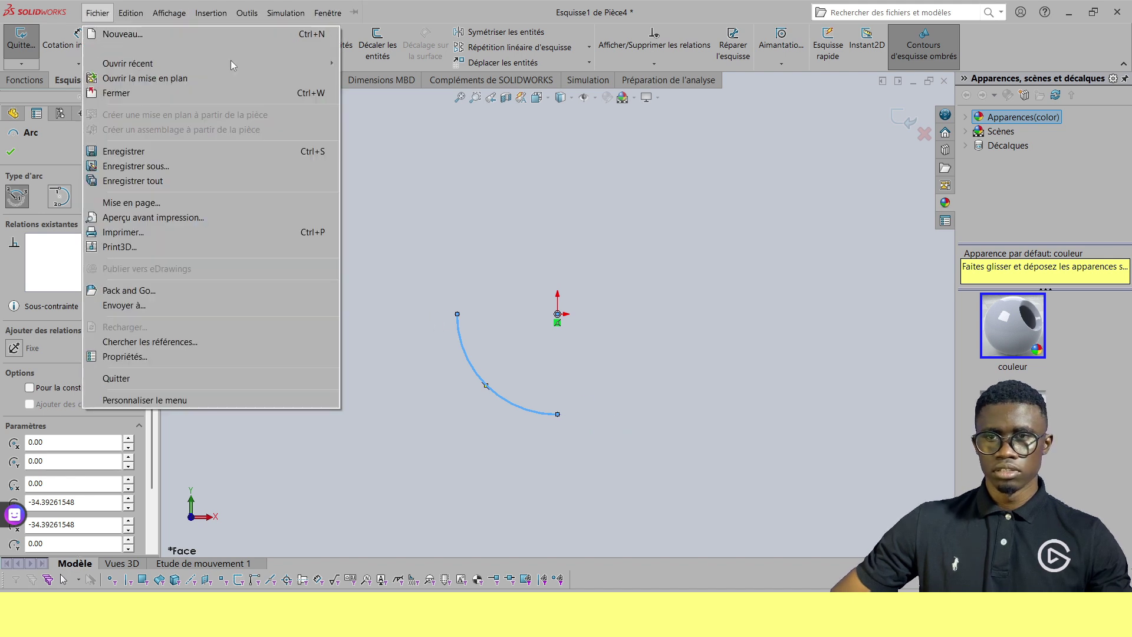
{"action": "key", "text": "Escape"}
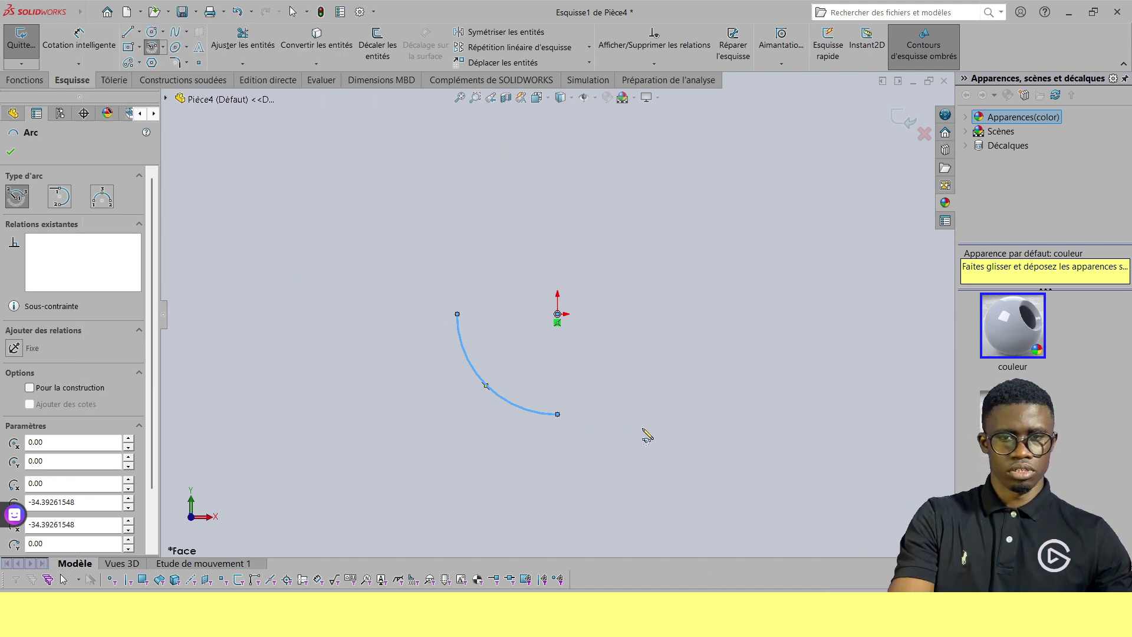
{"action": "key", "text": "Escape"}
{"action": "left_click", "coordinate": [97, 13]}
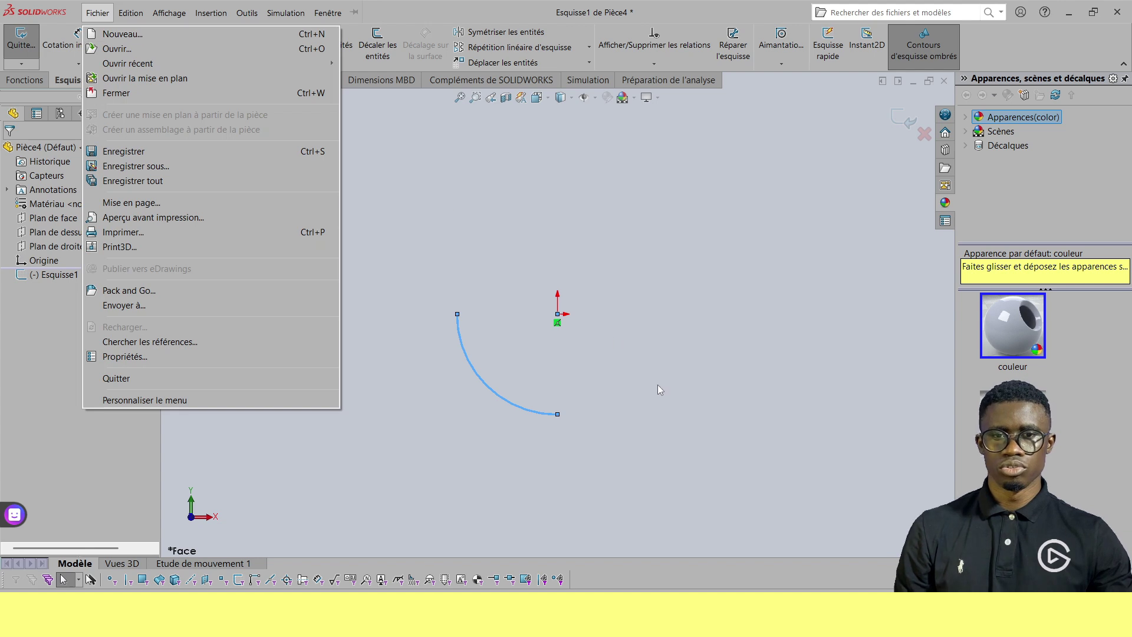
{"action": "key", "text": "Escape"}
{"action": "key", "text": "l"}
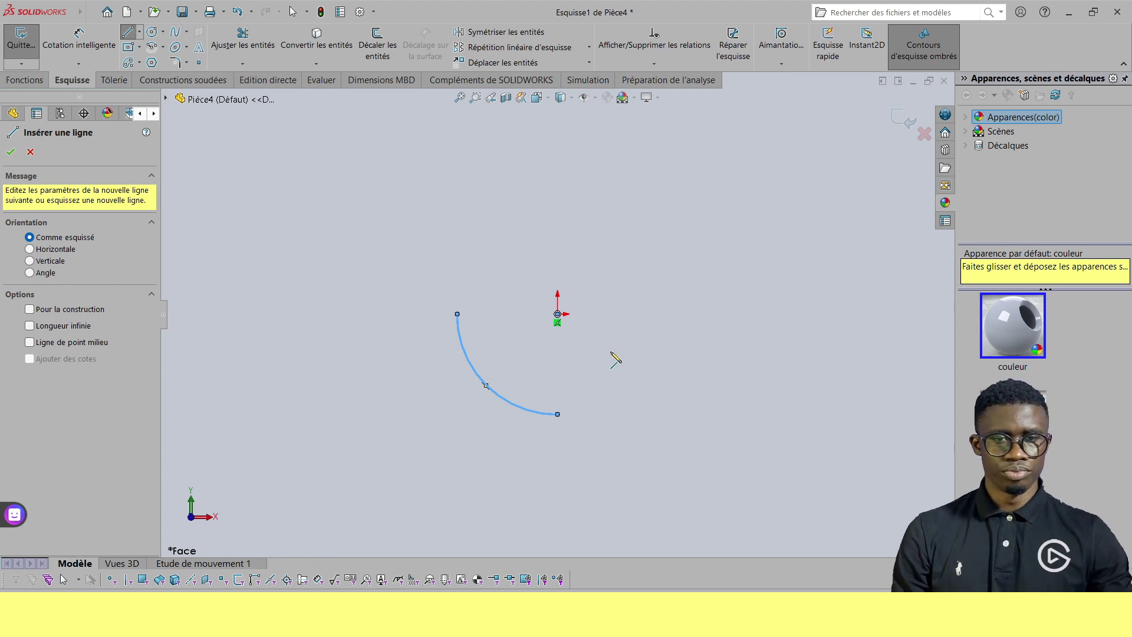
{"action": "mouse_move", "coordinate": [608, 353]}
{"action": "right_mouse_down"}
{"action": "mouse_move", "coordinate": [576, 358]}
{"action": "mouse_move", "coordinate": [628, 365]}
{"action": "mouse_move", "coordinate": [620, 336]}
{"action": "right_mouse_up"}
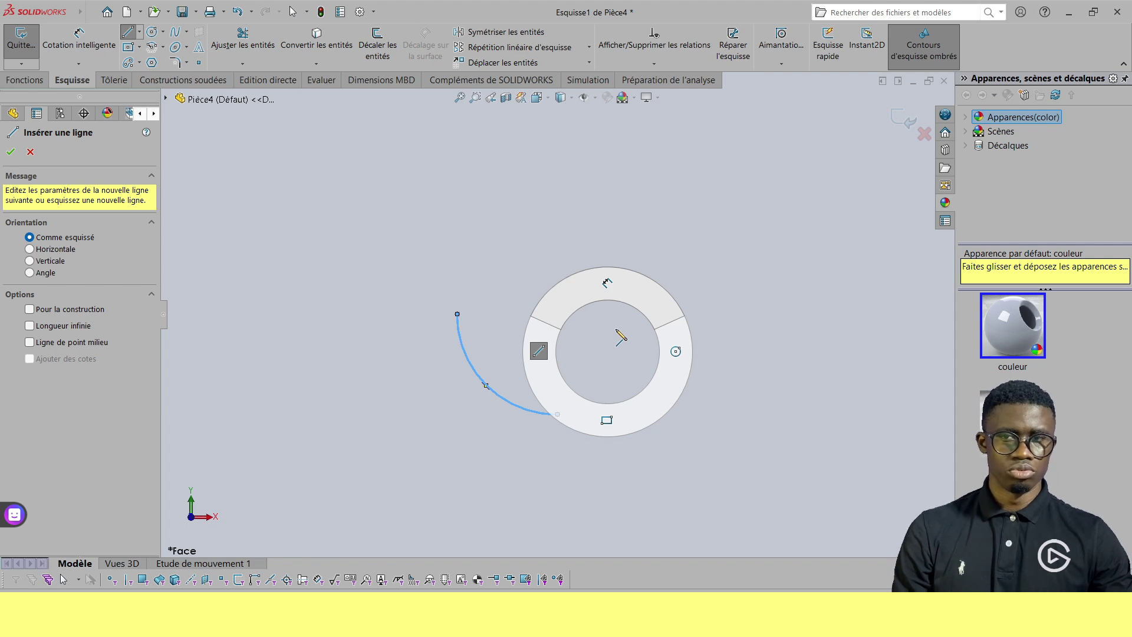
{"action": "right_click_drag", "start_coordinate": [620, 336], "coordinate": [493, 358]}
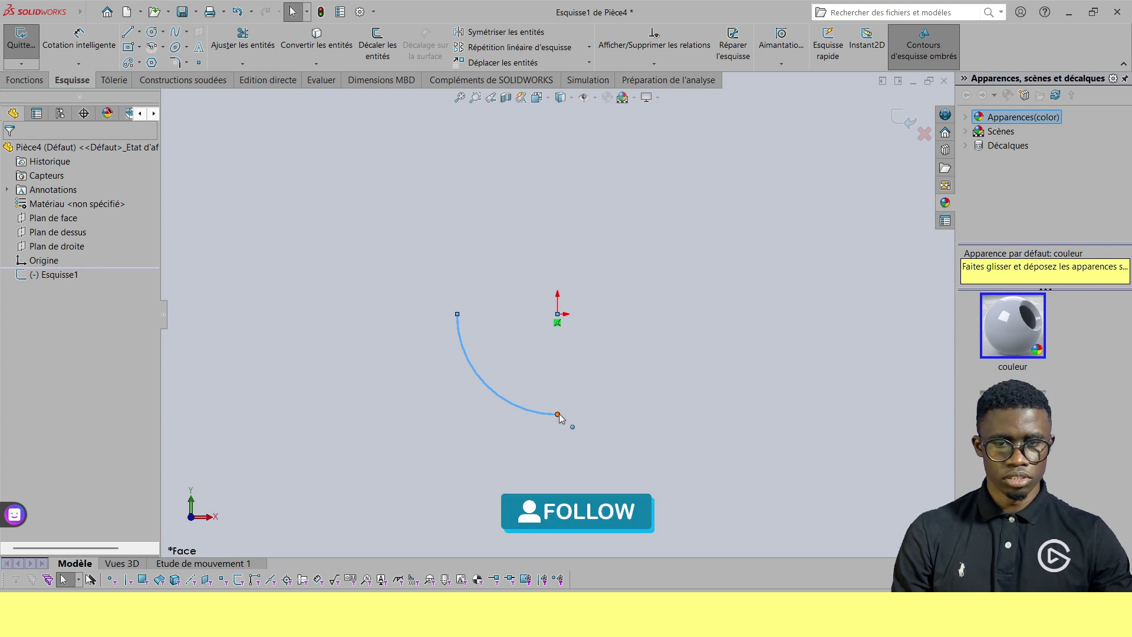
Draw a horizontal line about 22 mm long outward to the right from the arc's lower endpoint
{"action": "key", "text": "l"}
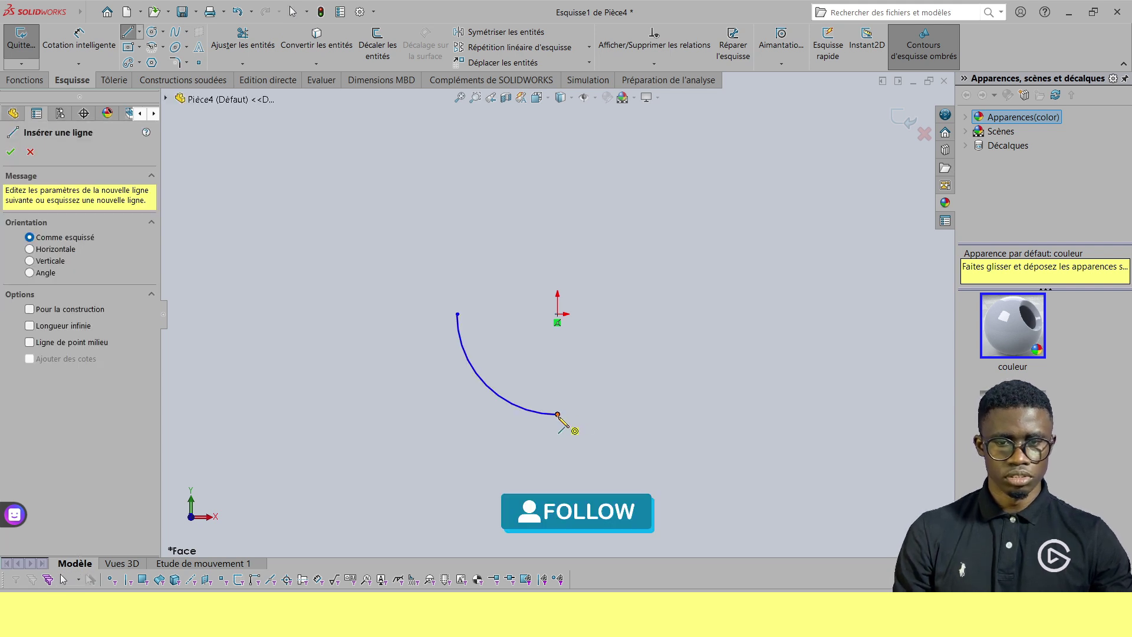
{"action": "left_click", "coordinate": [557, 414]}
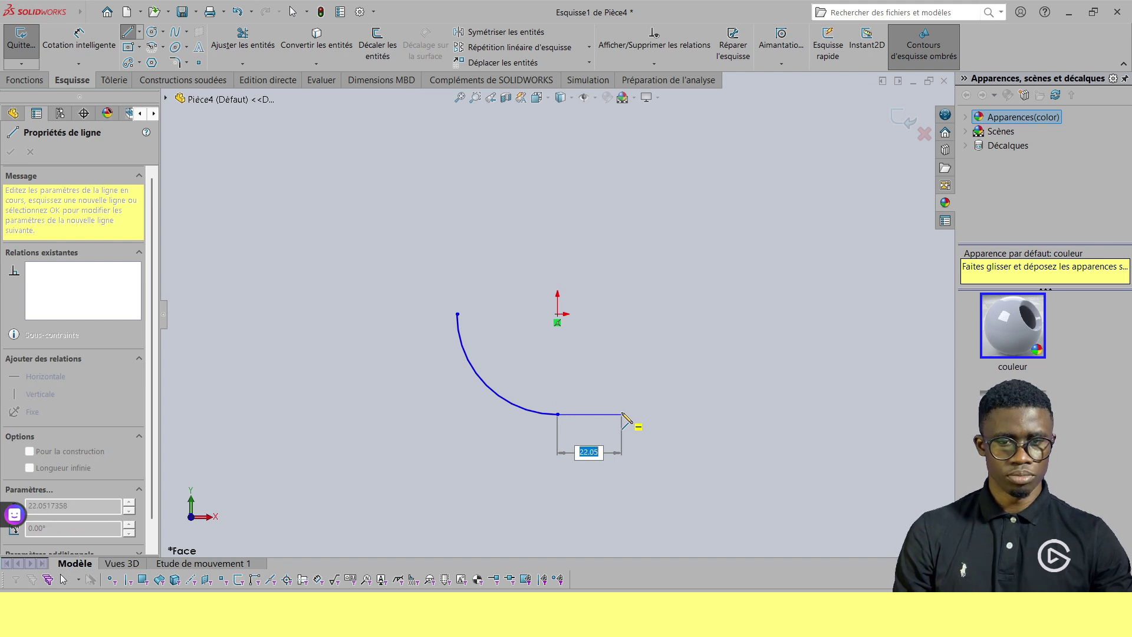
{"action": "left_click", "coordinate": [622, 414]}
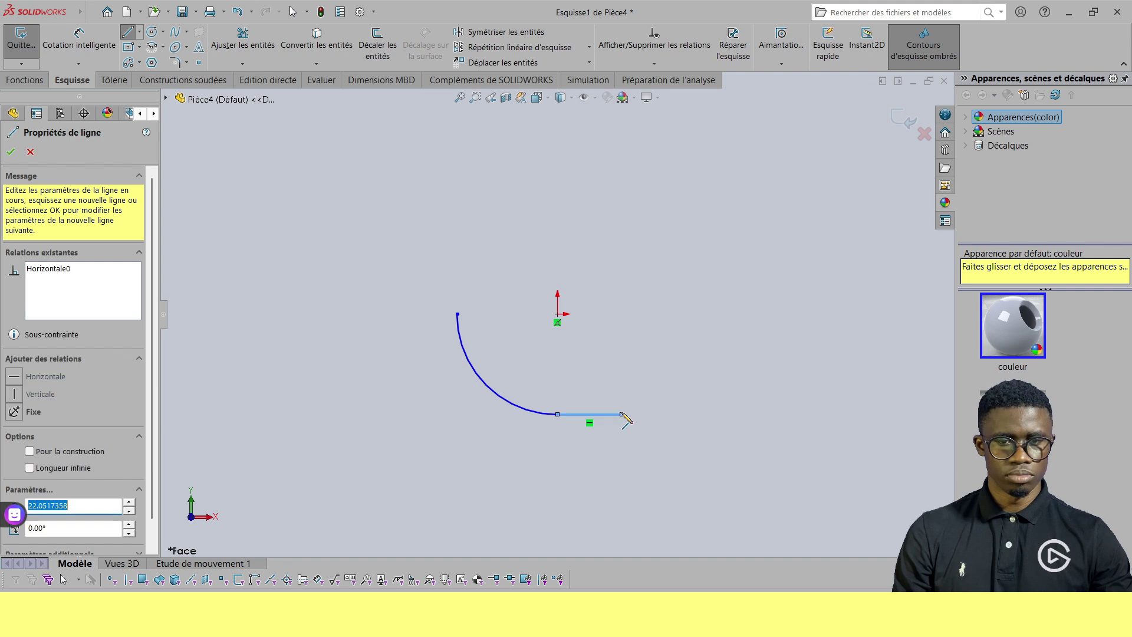
{"action": "key", "text": "Escape"}
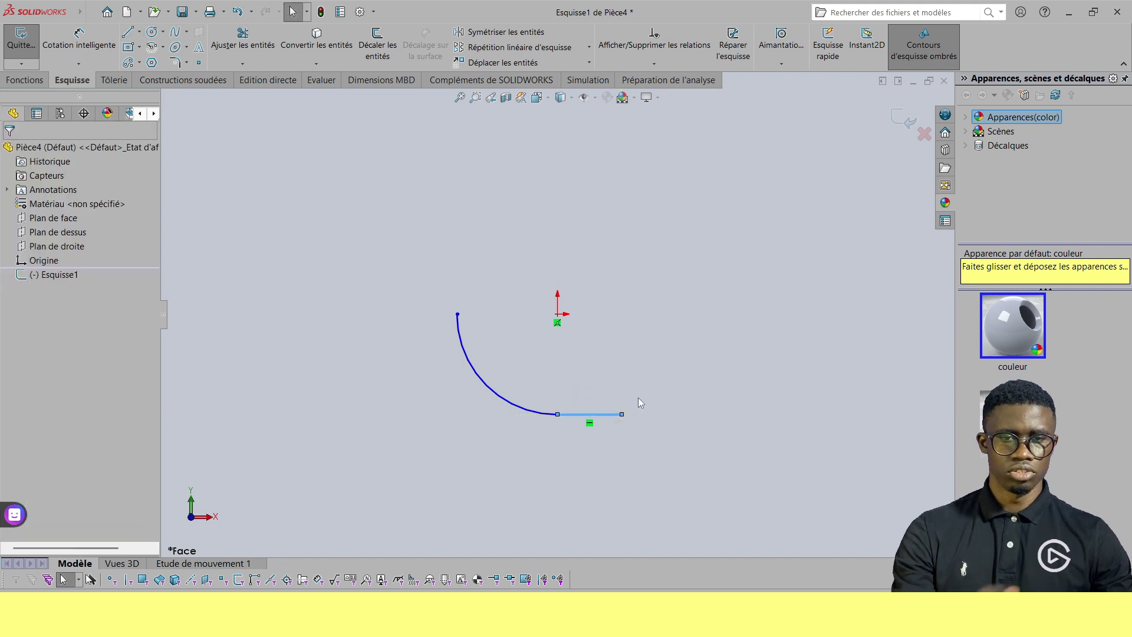
Dimension the horizontal line's length to 20 mm, placing the dimension below the line
{"action": "right_click_drag", "start_coordinate": [638, 398], "coordinate": [624, 271]}
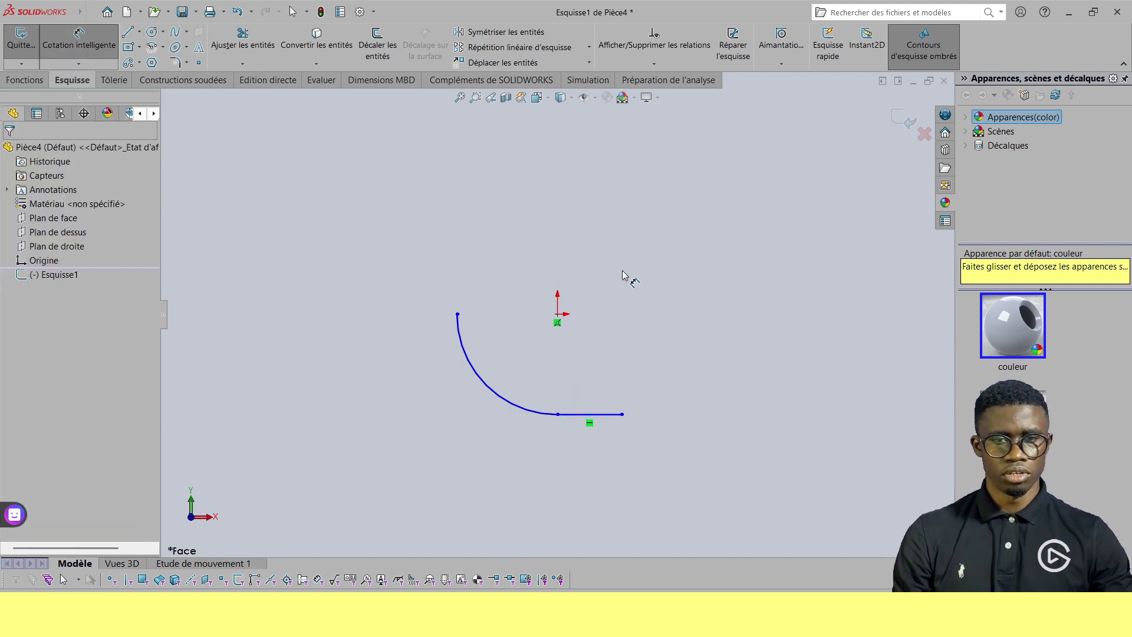
{"action": "left_click", "coordinate": [599, 414]}
{"action": "left_click", "coordinate": [597, 484]}
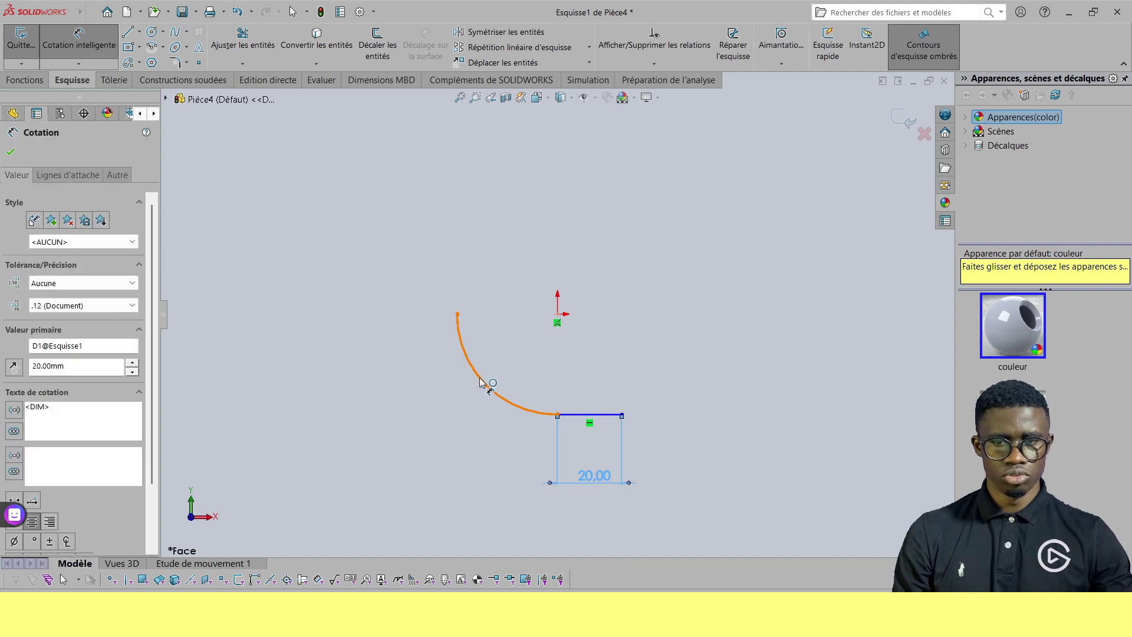
Dimension the arc with a radius of 30 mm, placing the dimension outside the curve
{"action": "left_click", "coordinate": [485, 383]}
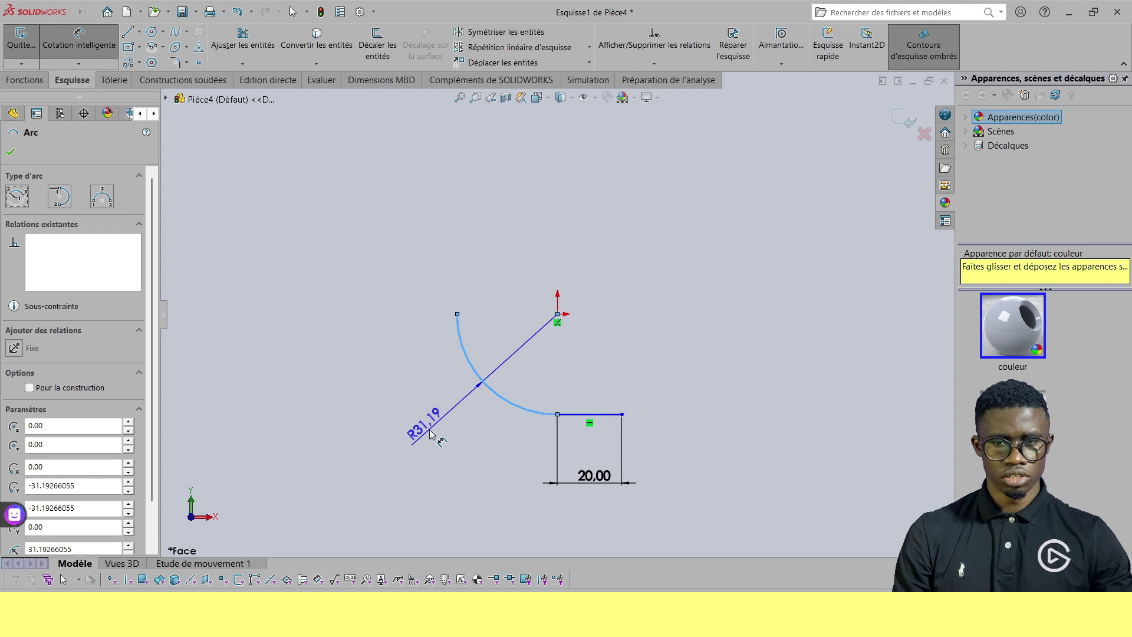
{"action": "left_click", "coordinate": [432, 435]}
{"action": "type", "text": "30"}
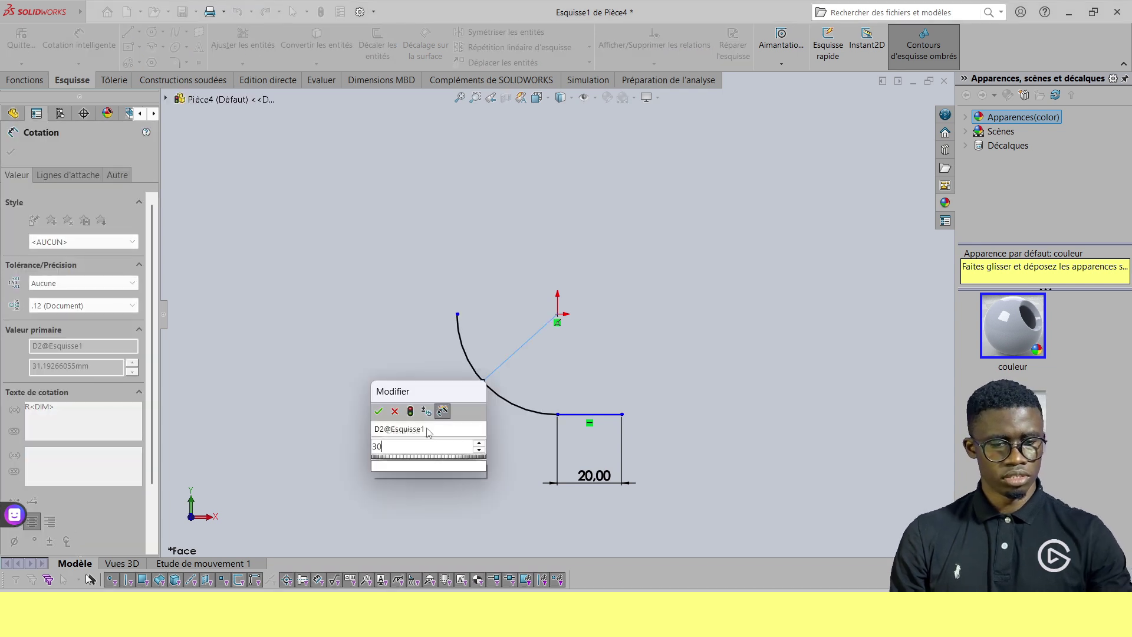
{"action": "key", "text": "Return"}
{"action": "key", "text": "Escape"}
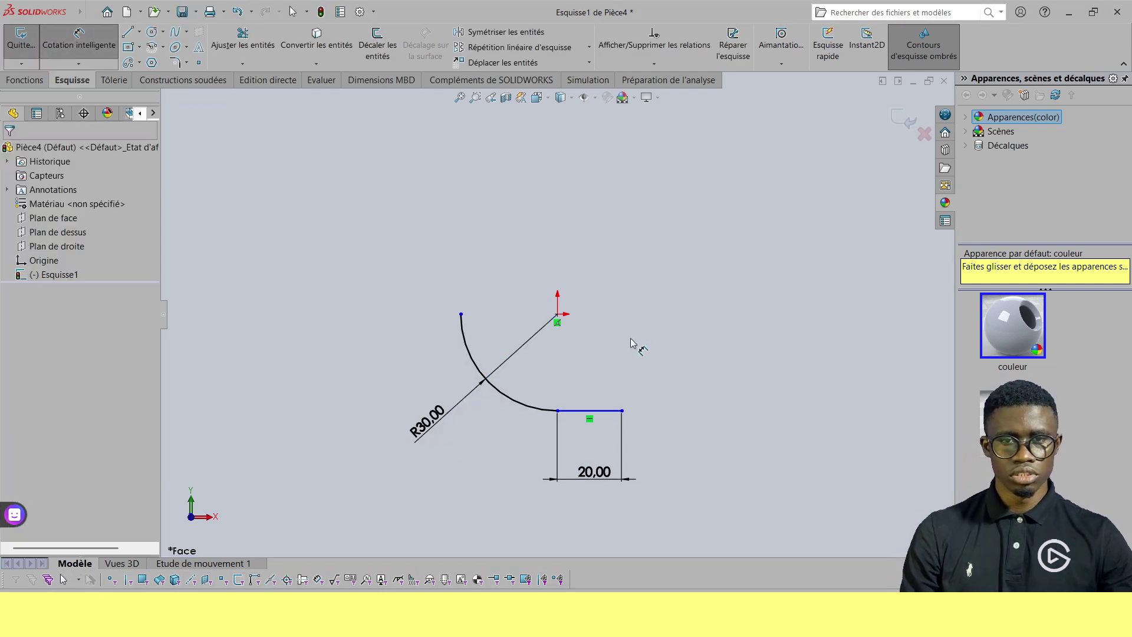
Add a 30 mm vertical dimension between the origin and the horizontal line
{"action": "left_click", "coordinate": [557, 315]}
{"action": "left_click", "coordinate": [589, 411]}
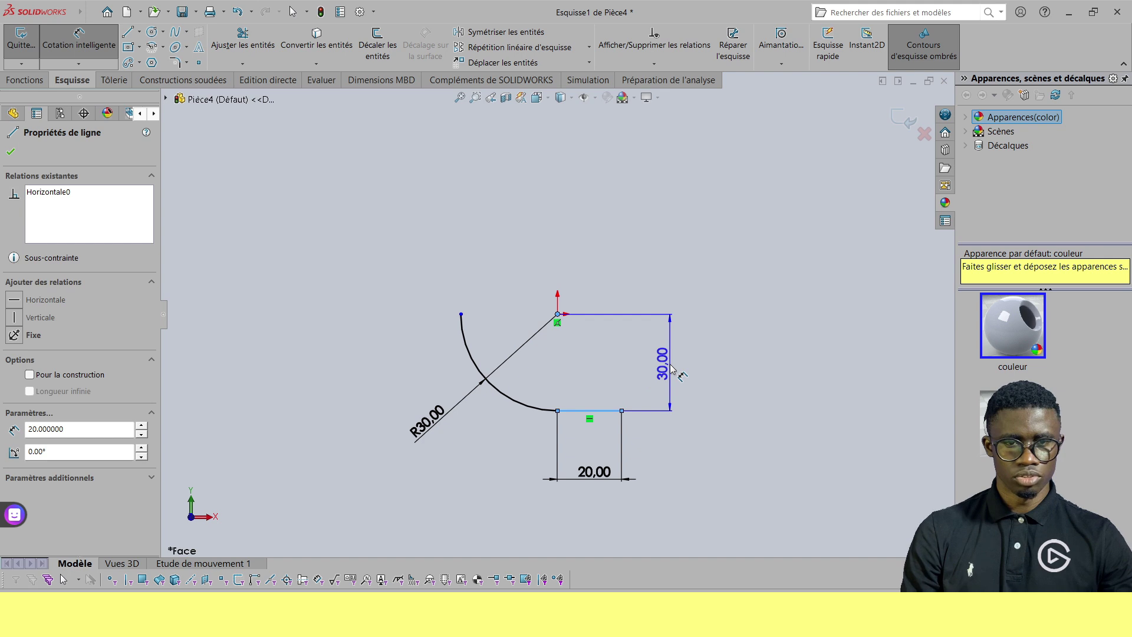
{"action": "left_click", "coordinate": [672, 369]}
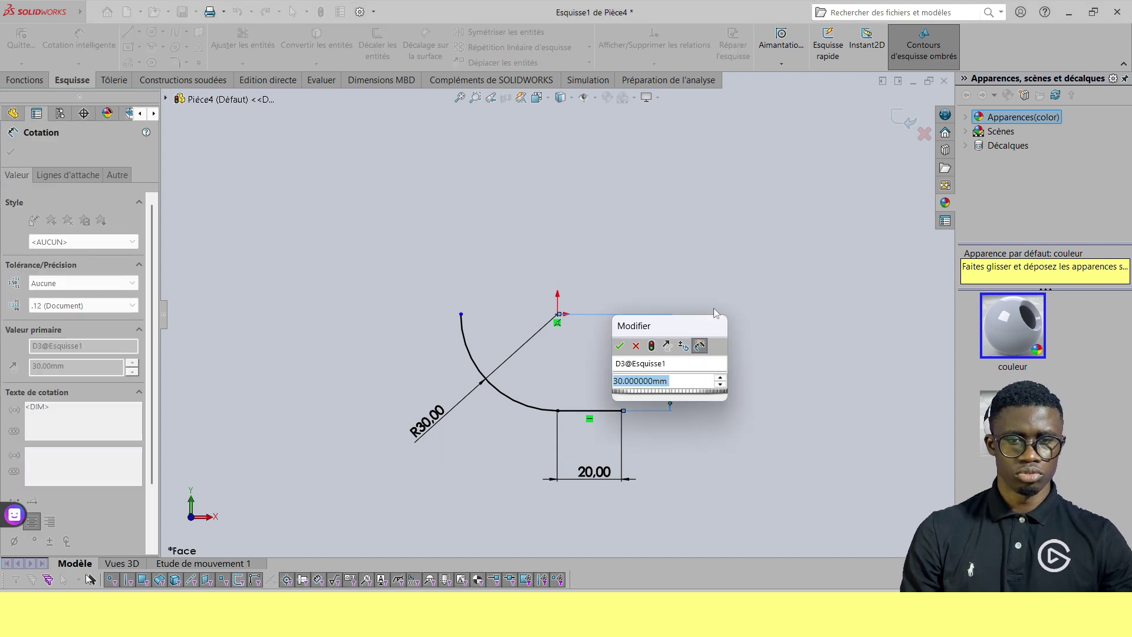
{"action": "key", "text": "Return"}
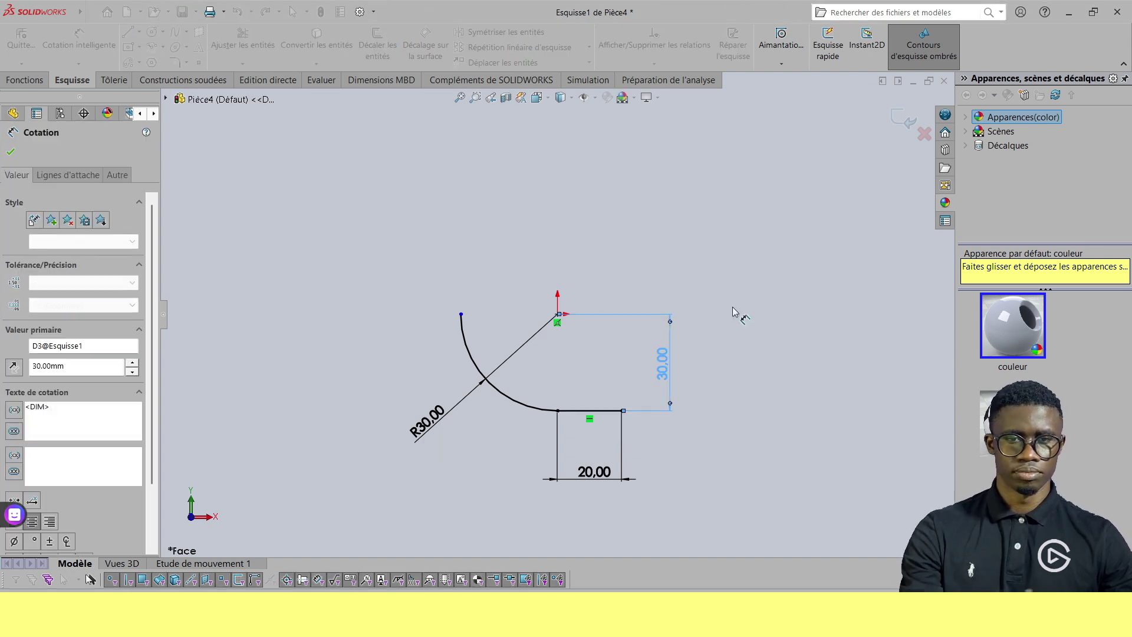
{"action": "key", "text": "Escape"}
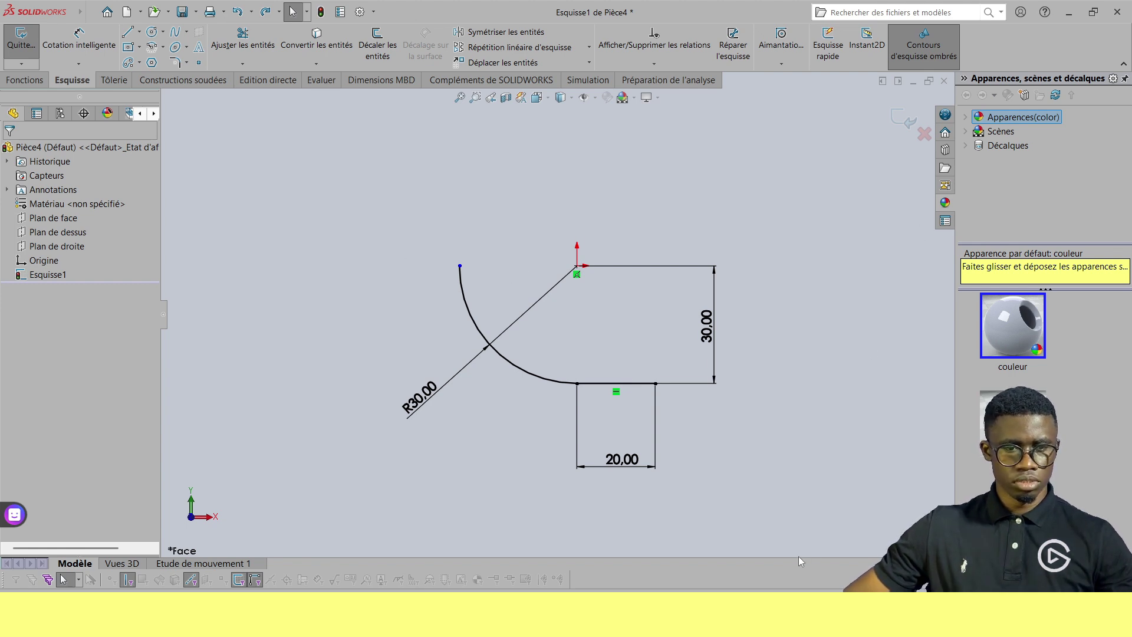
Apply a Horizontale relation between the arc's upper endpoint and its centre point, and exit the sketch
{"action": "left_click", "coordinate": [460, 266]}
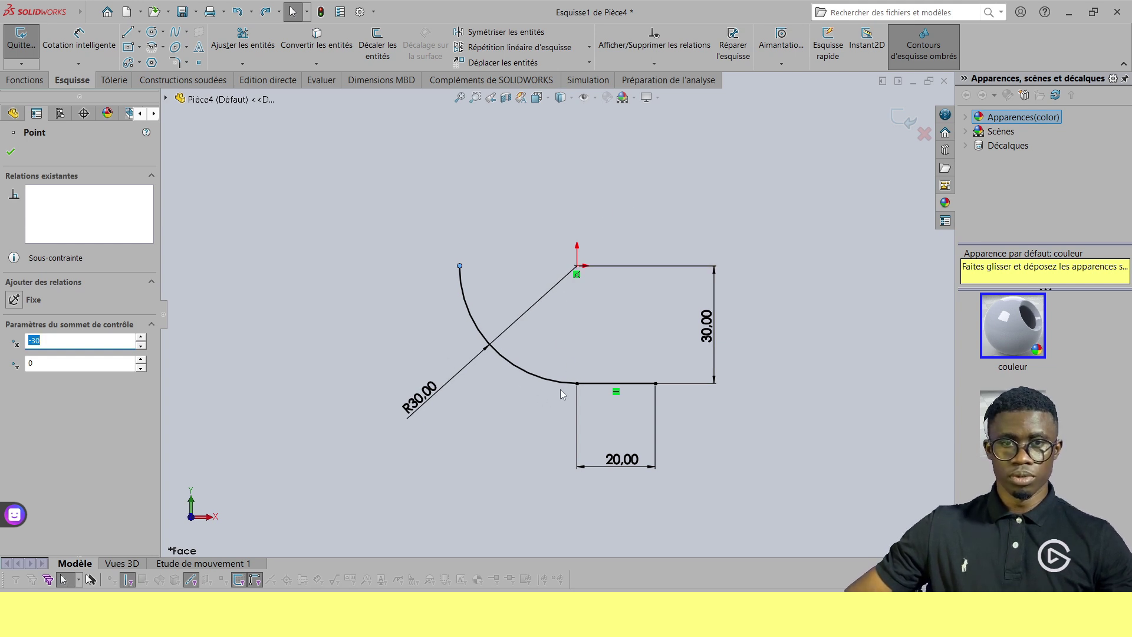
{"action": "left_click", "coordinate": [576, 268], "text": "ctrl"}
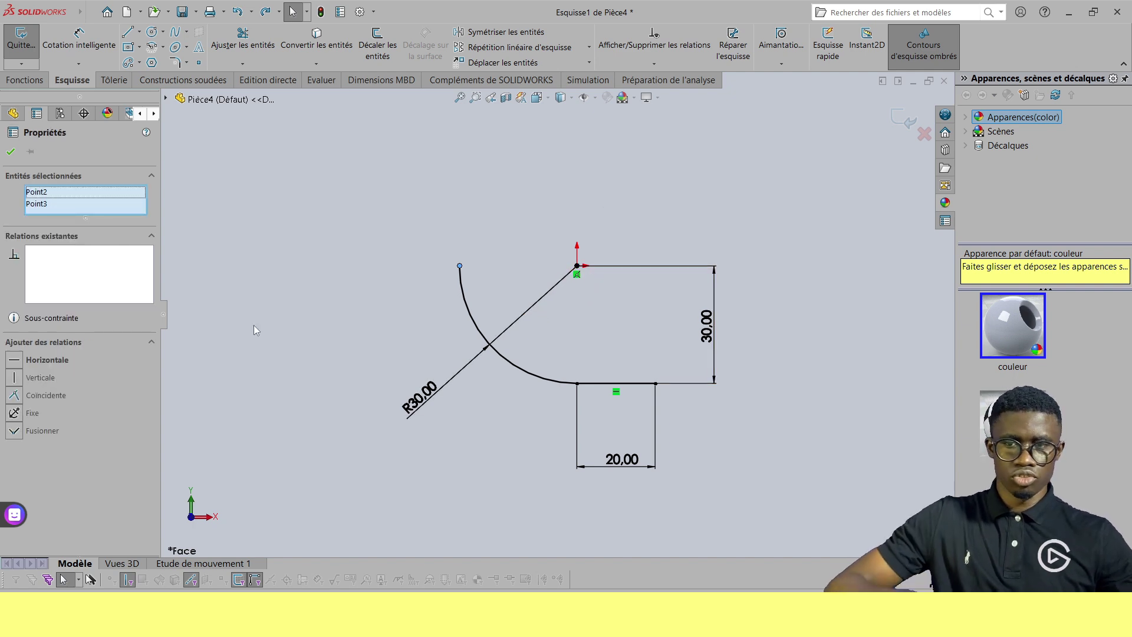
{"action": "left_click", "coordinate": [14, 360]}
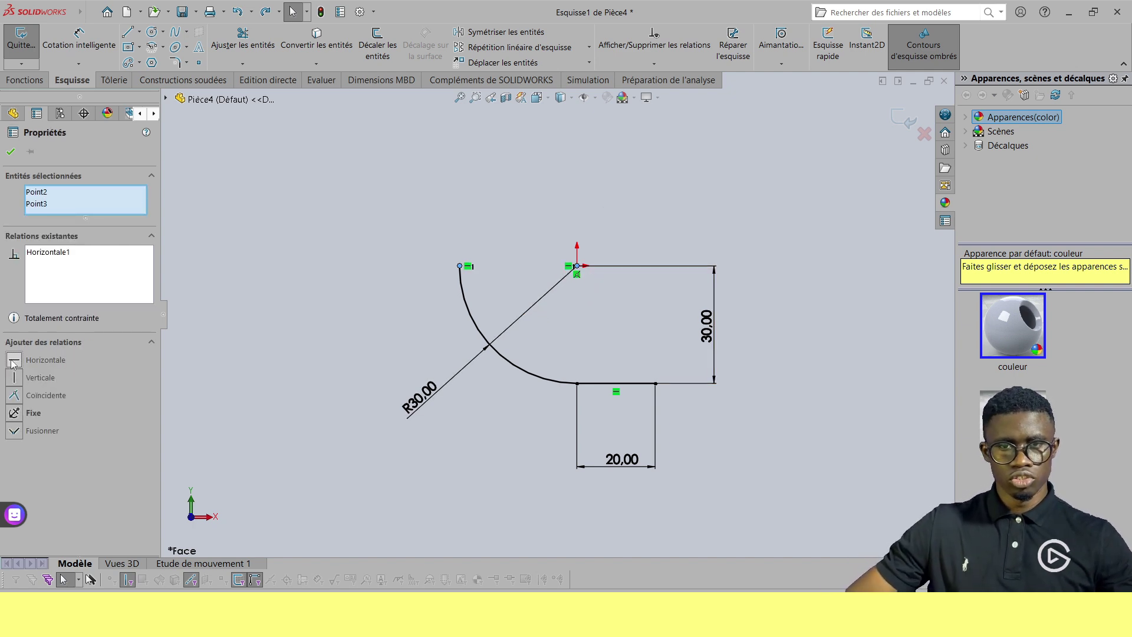
{"action": "left_click", "coordinate": [348, 394]}
{"action": "left_click", "coordinate": [21, 39]}
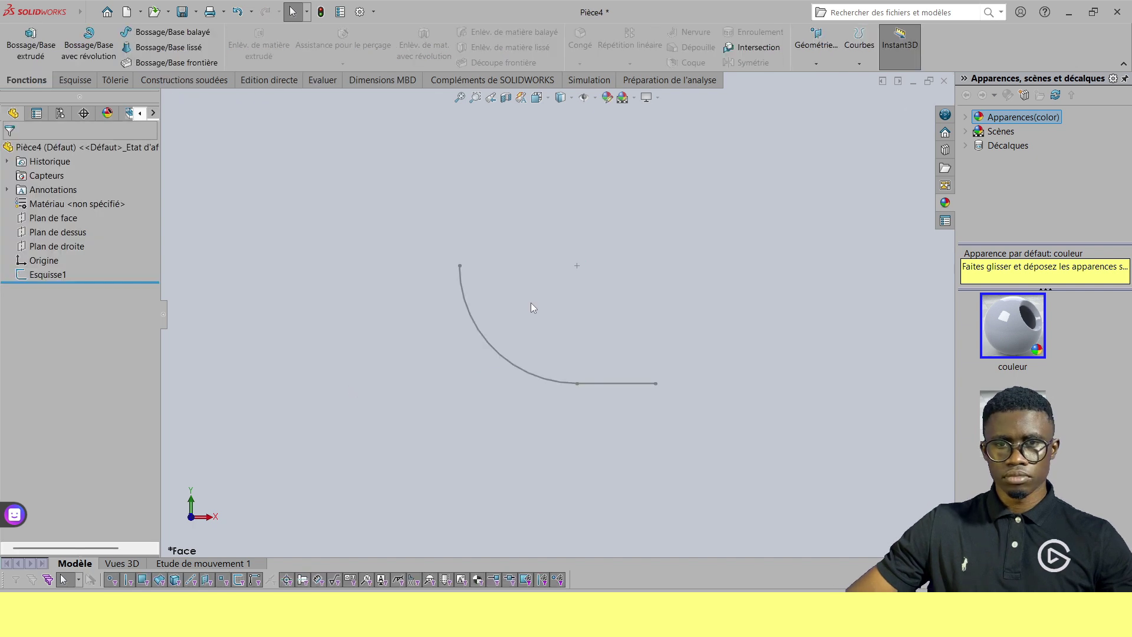
Start a new sketch on Plan de face
{"action": "left_click", "coordinate": [31, 45]}
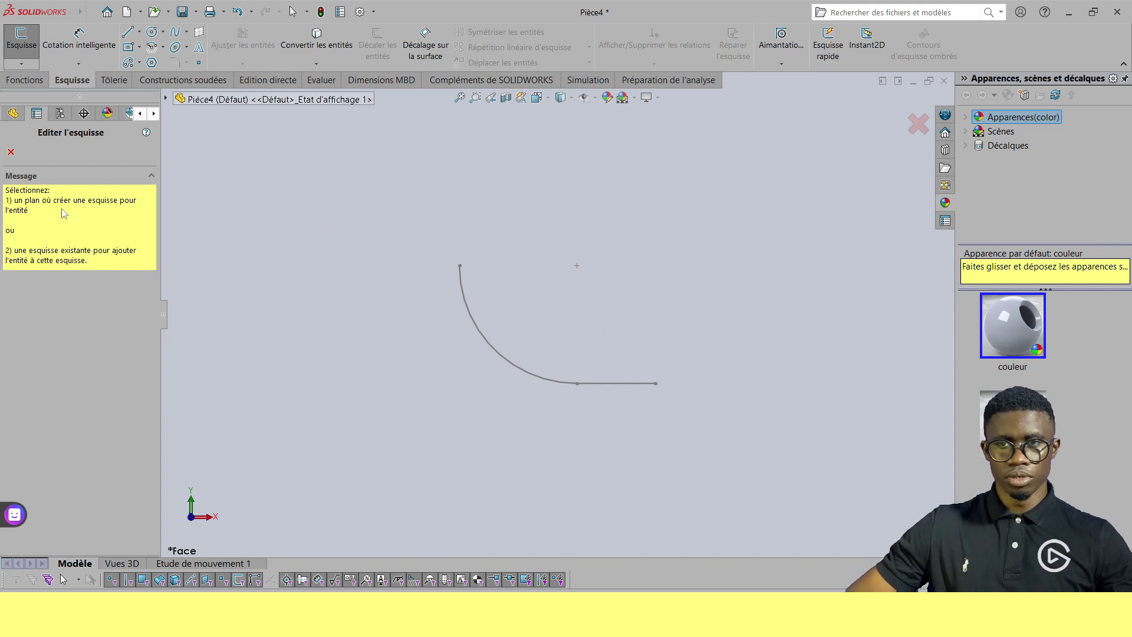
{"action": "left_click", "coordinate": [181, 99]}
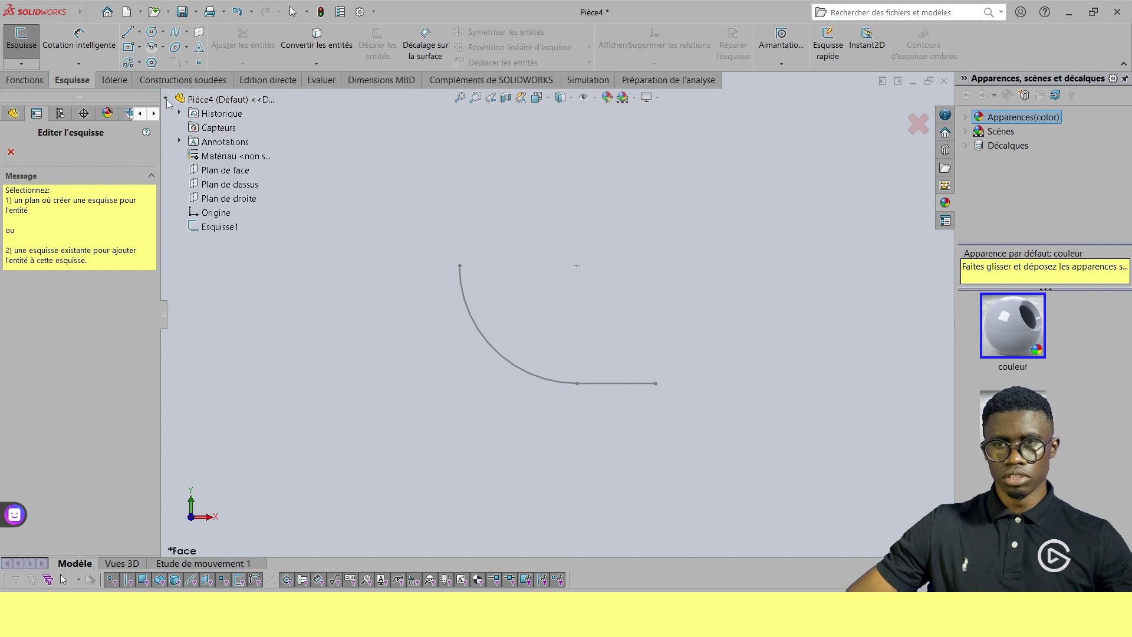
{"action": "left_click", "coordinate": [215, 172]}
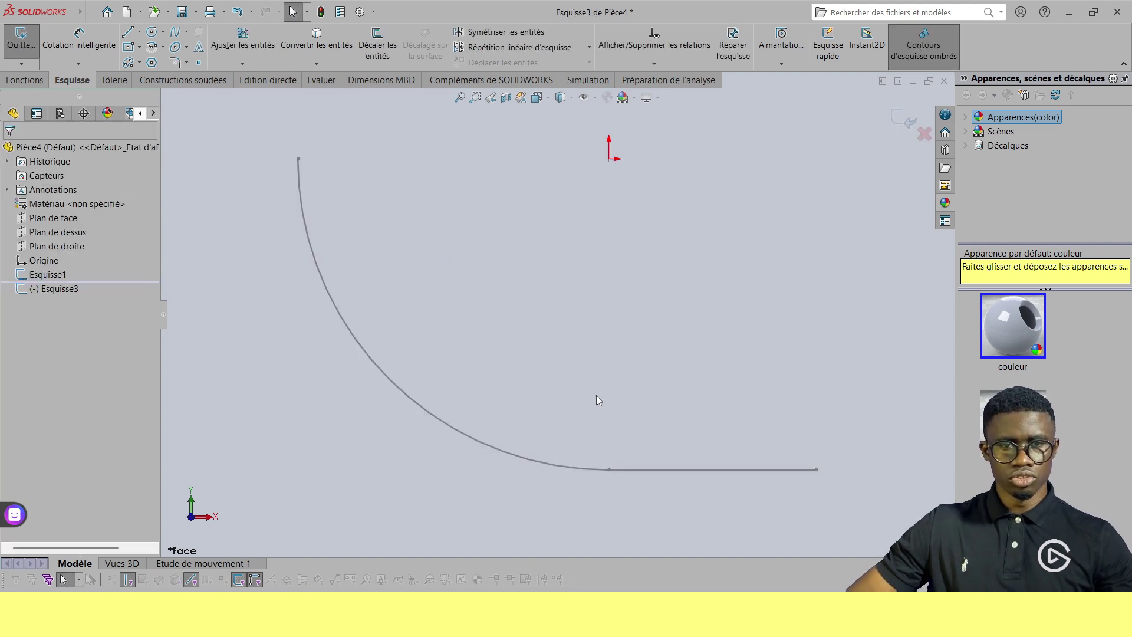
Draw a vertical construction line about 32 mm long upward from the free end of the first sketch's horizontal line
{"action": "left_click", "coordinate": [137, 34]}
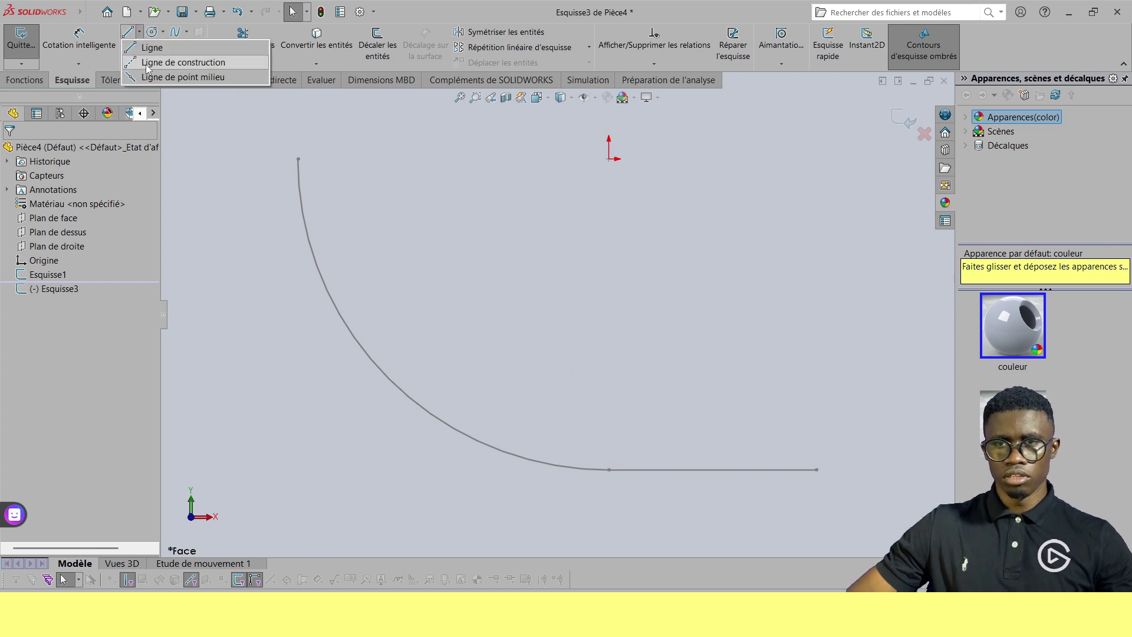
{"action": "left_click", "coordinate": [147, 63]}
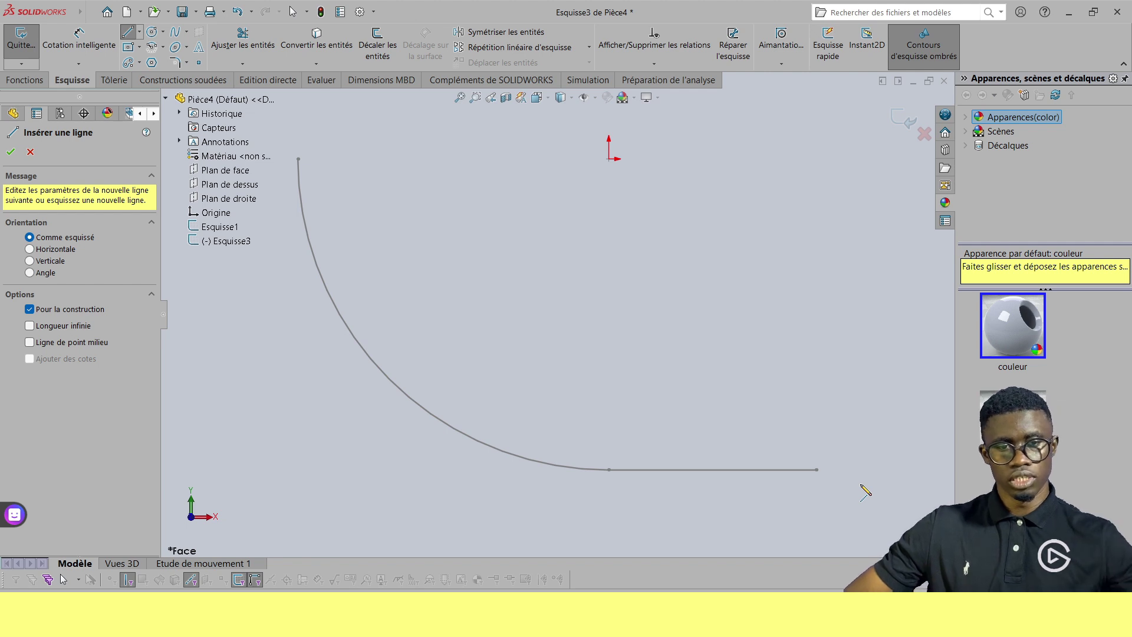
{"action": "left_click", "coordinate": [817, 470]}
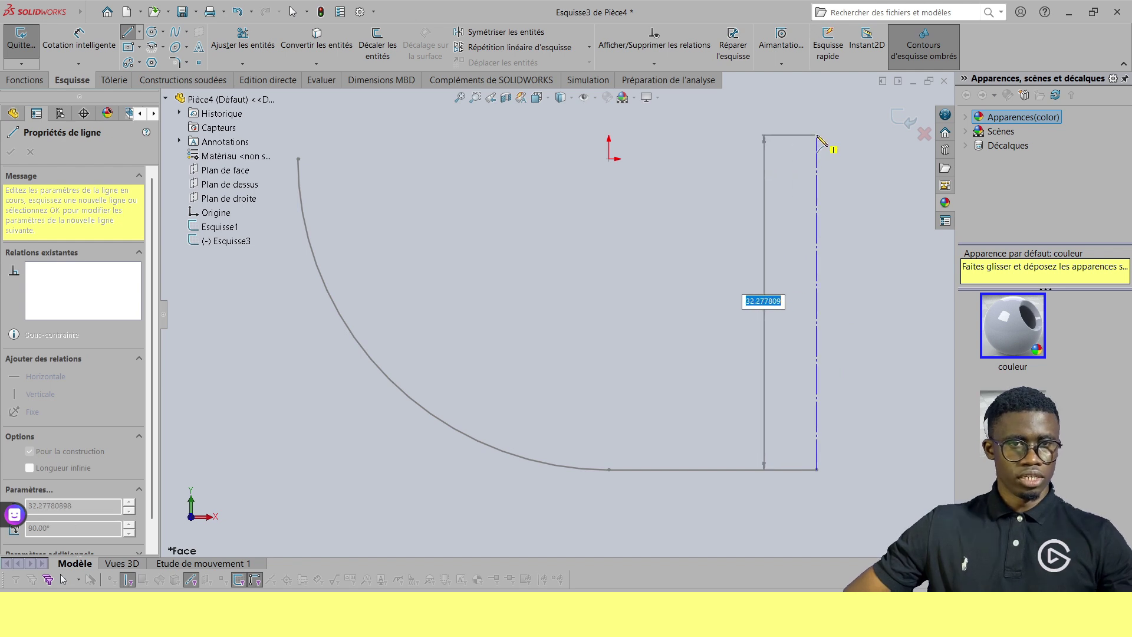
{"action": "left_click", "coordinate": [816, 135]}
{"action": "key", "text": "Escape"}
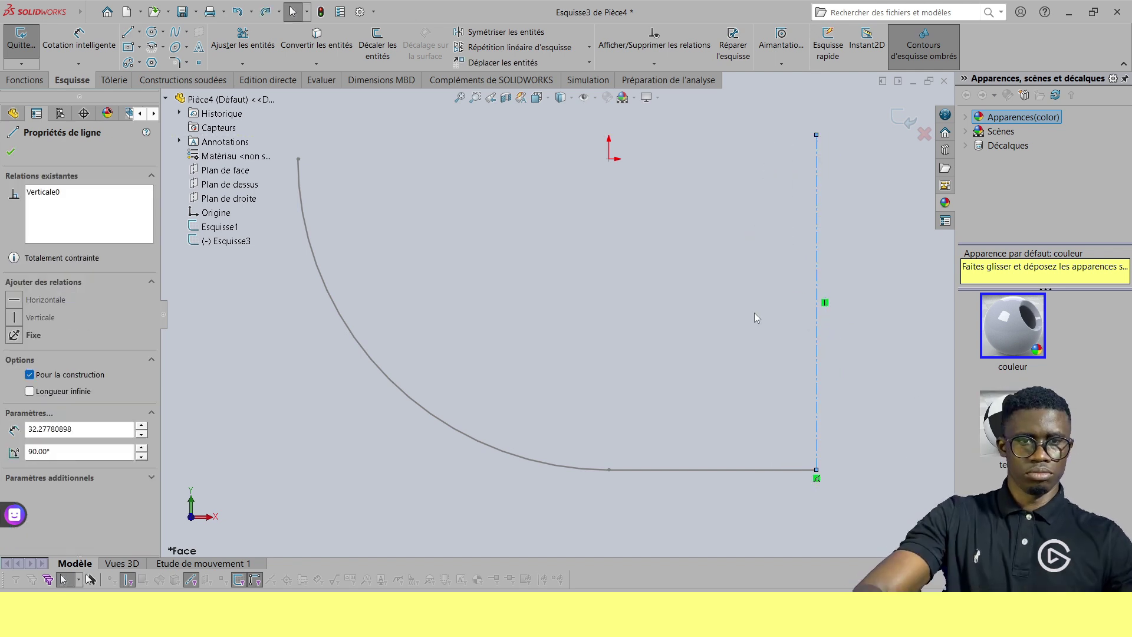
{"action": "left_click", "coordinate": [855, 345]}
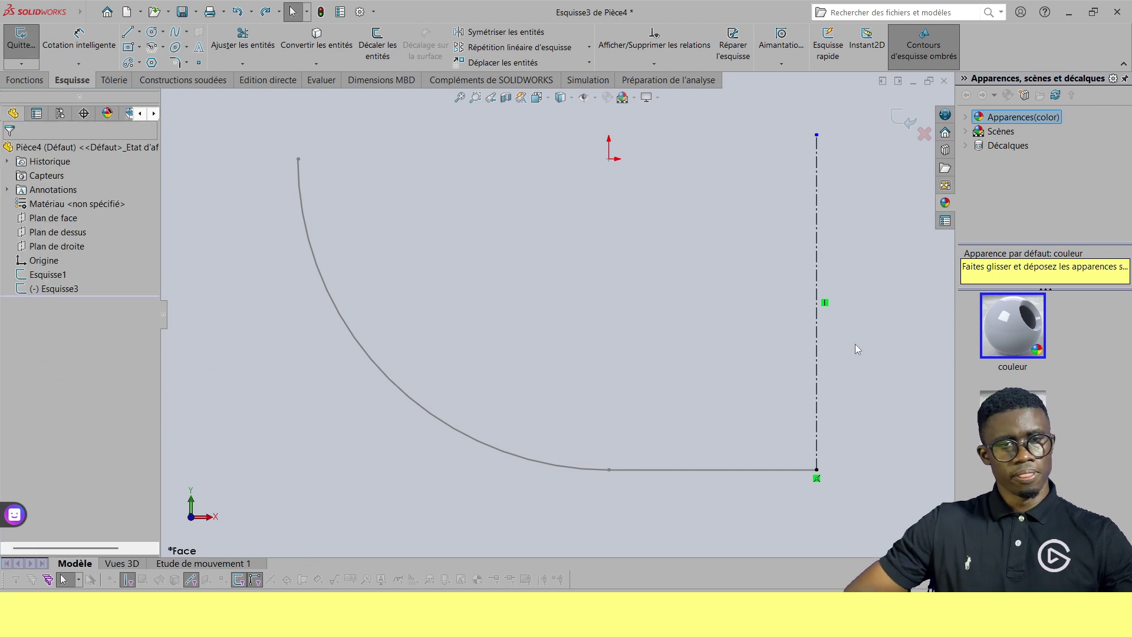
Exit the sketch and set up a 360° revolved boss of Esquisse1 about the vertical construction line in Esquisse3
{"action": "left_click", "coordinate": [899, 122]}
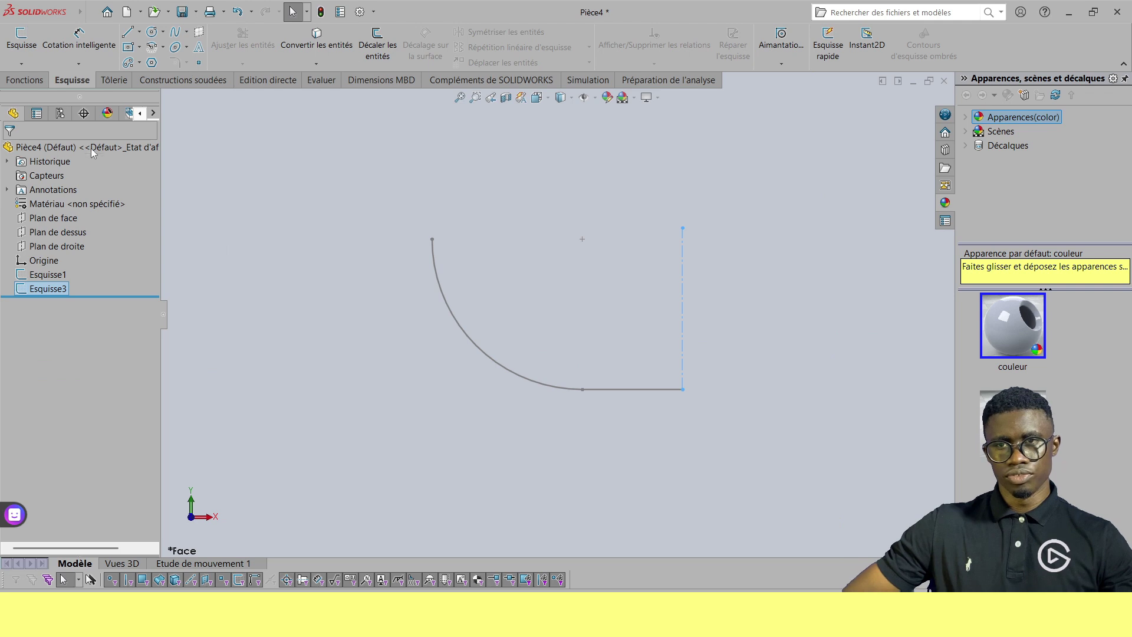
{"action": "left_click", "coordinate": [24, 79]}
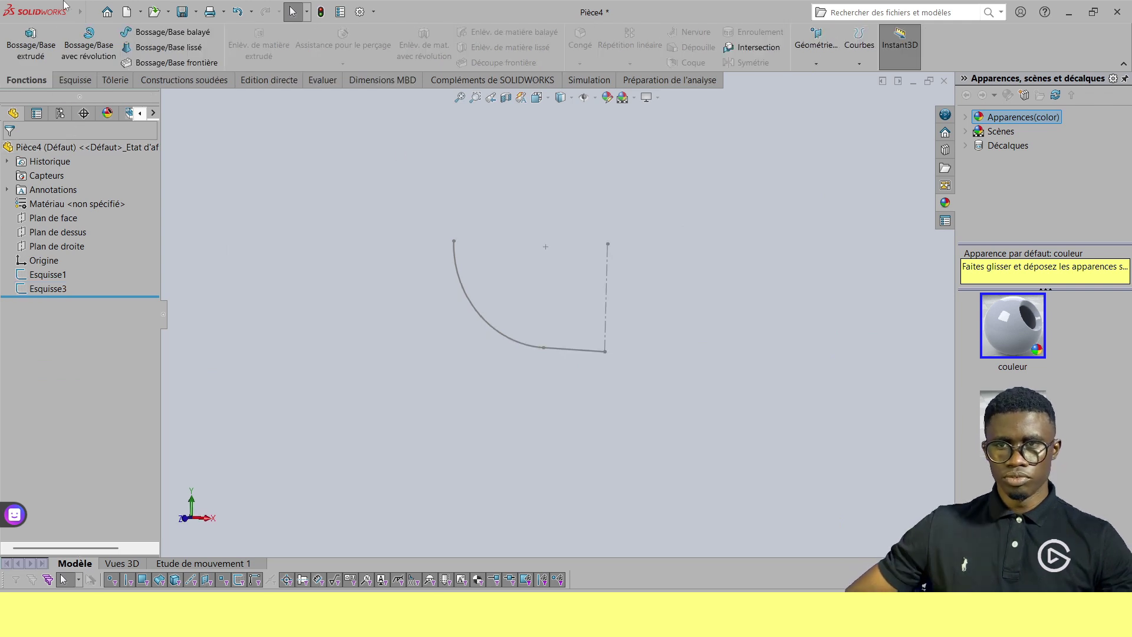
{"action": "left_click", "coordinate": [86, 59]}
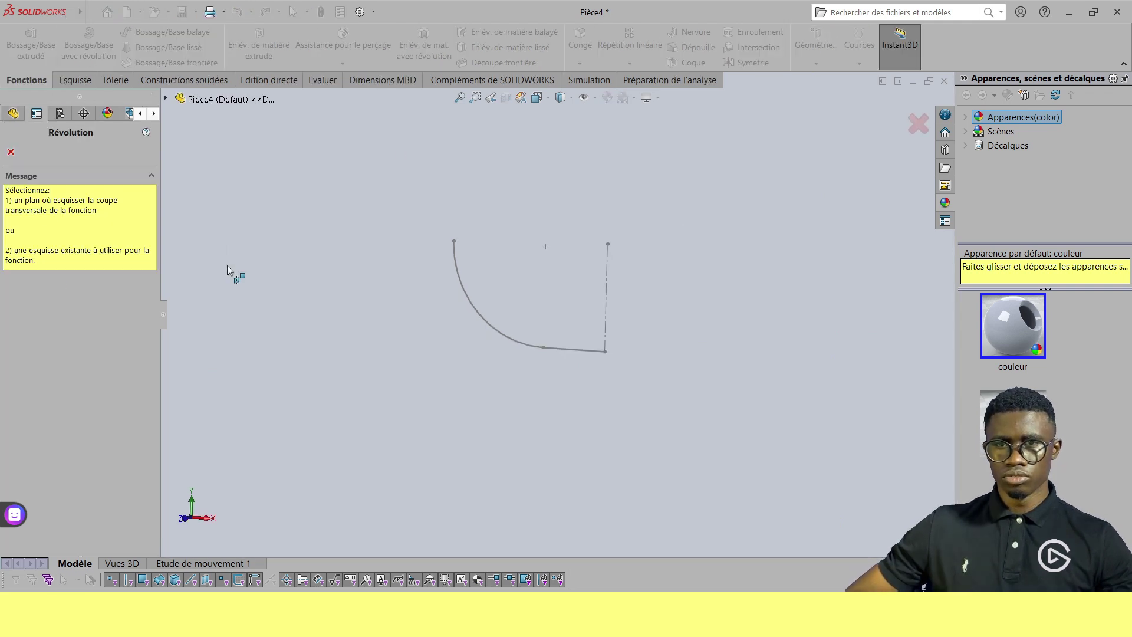
{"action": "left_click", "coordinate": [166, 98]}
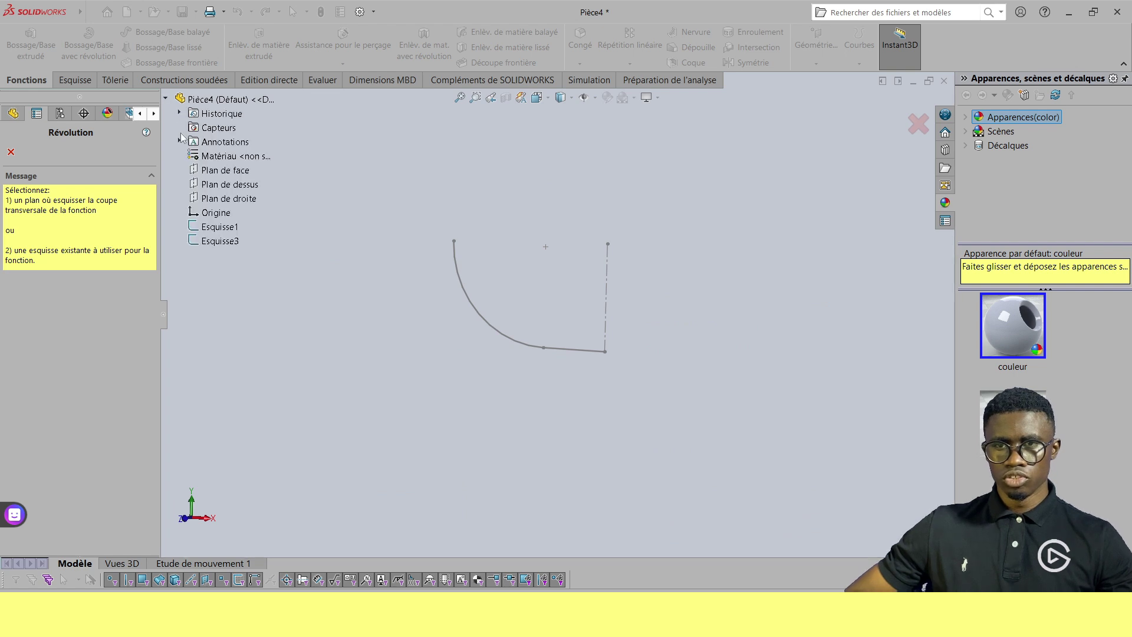
{"action": "left_click", "coordinate": [219, 227]}
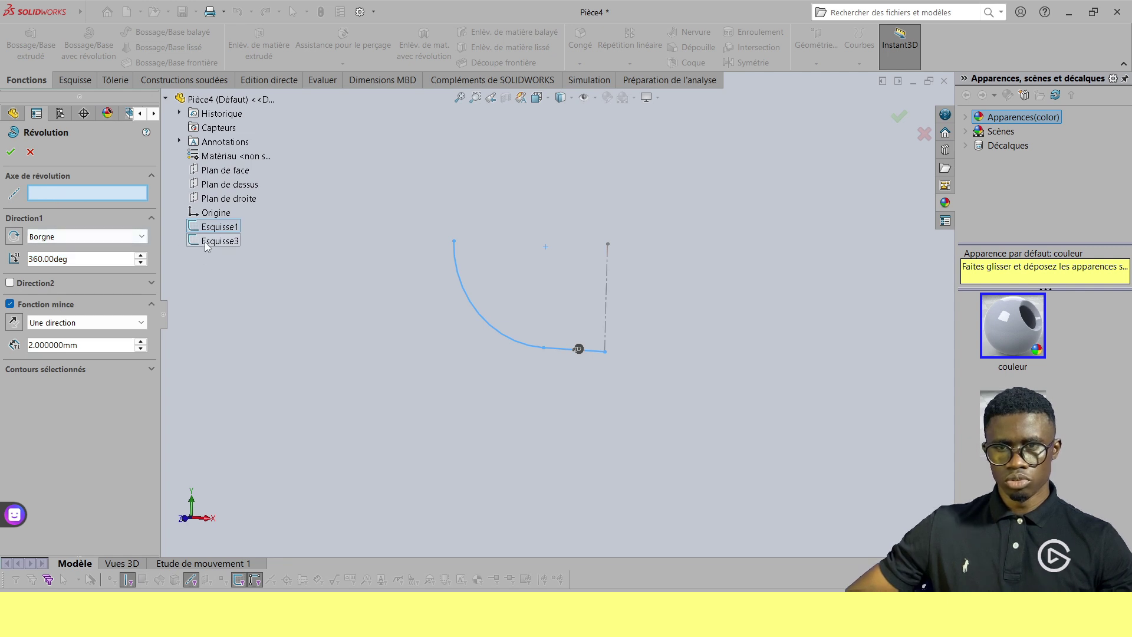
{"action": "left_click", "coordinate": [605, 307]}
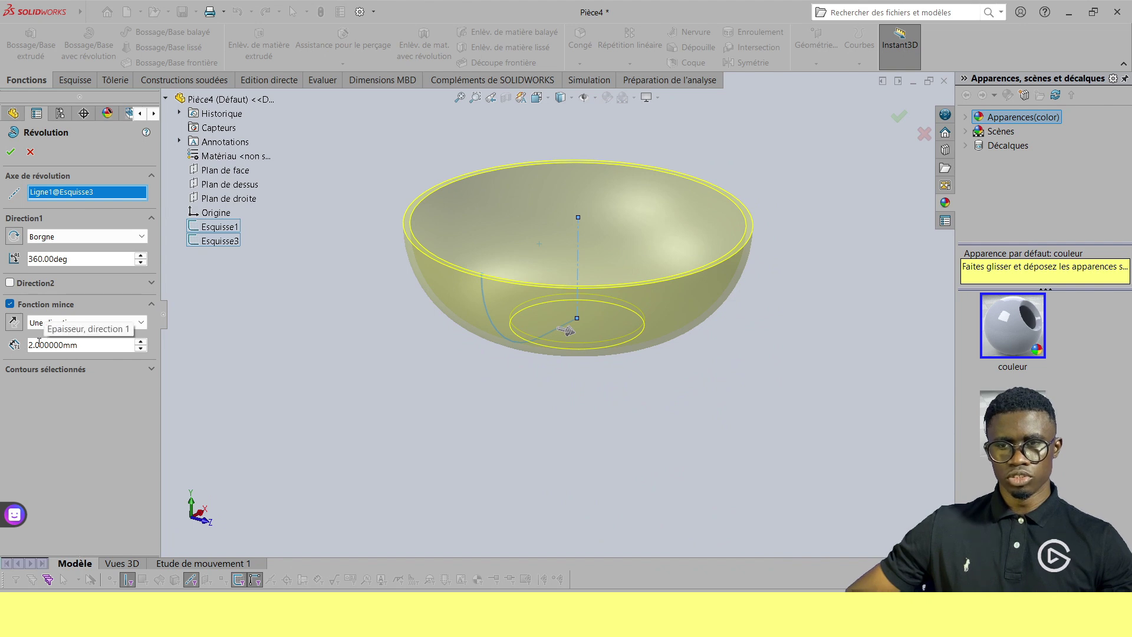
Compare the thin-feature directions, keep the 2 mm wall on the outside of the profile, and confirm the revolve
{"action": "left_click", "coordinate": [13, 324]}
{"action": "left_click", "coordinate": [13, 323]}
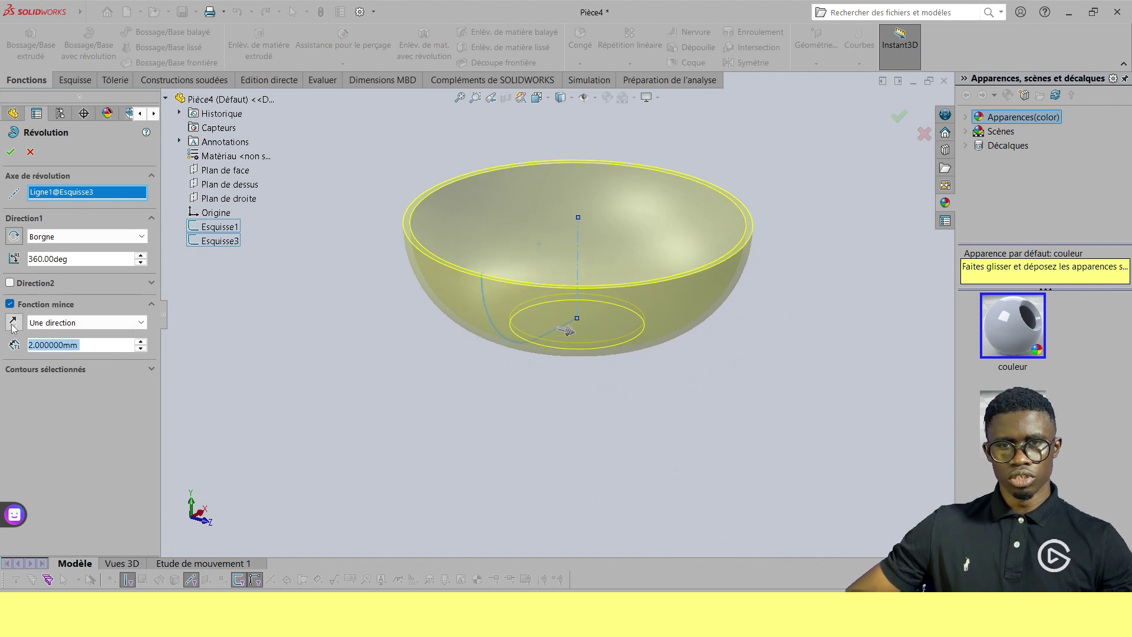
{"action": "left_click", "coordinate": [13, 324]}
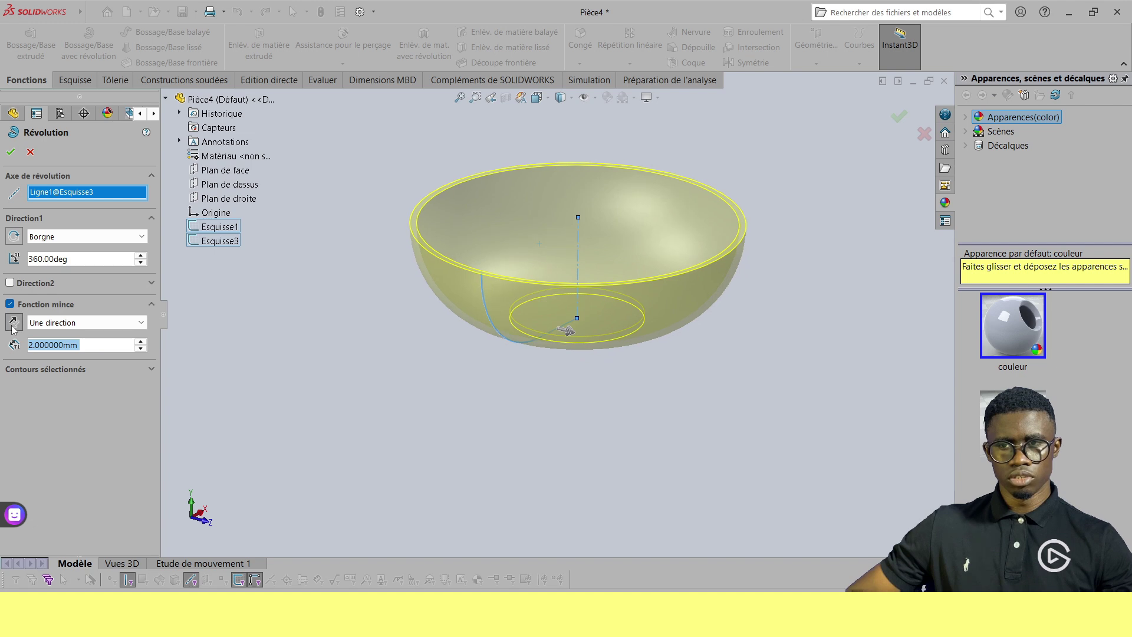
{"action": "left_click", "coordinate": [13, 323]}
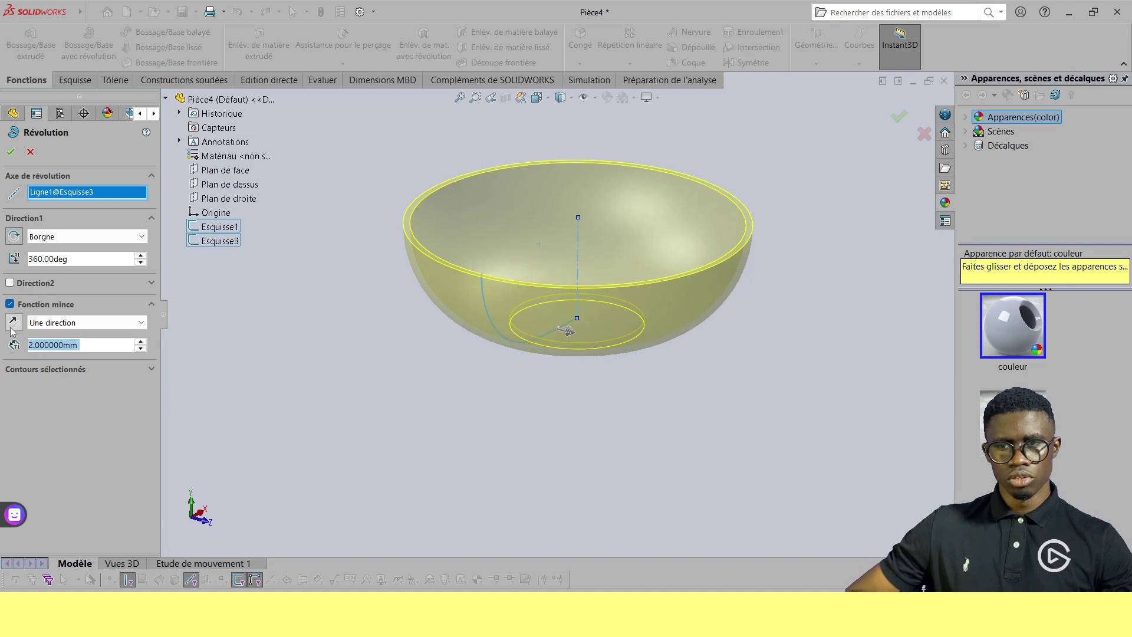
{"action": "left_click", "coordinate": [14, 158]}
Apply the material Bronze d'aluminium from the Alliages de cuivre category to the bowl
{"action": "scroll", "coordinate": [509, 227], "scroll_direction": "down", "scroll_amount": 5}
{"action": "middle_click_drag", "start_coordinate": [545, 461], "coordinate": [540, 419]}
{"action": "key", "text": "f"}
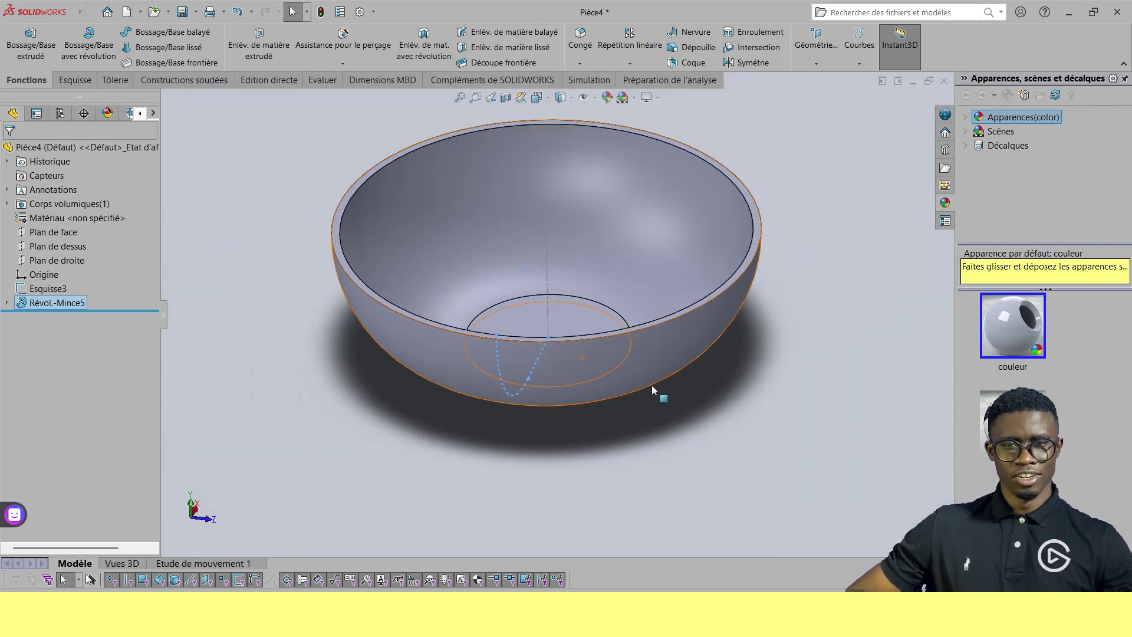
{"action": "middle_click_drag", "start_coordinate": [655, 389], "coordinate": [412, 360]}
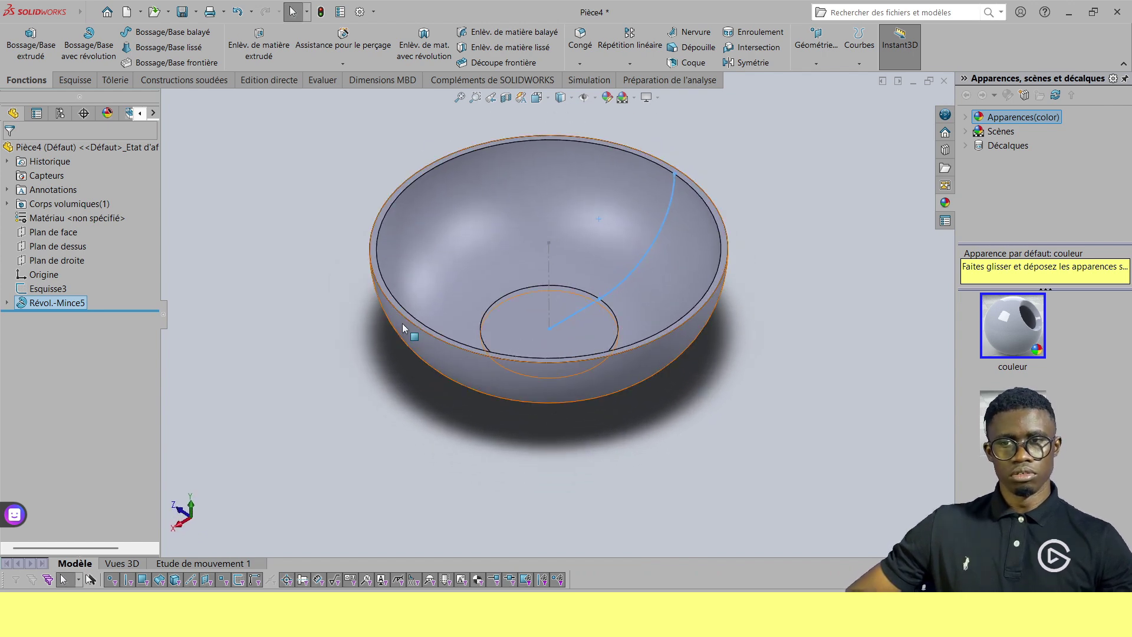
{"action": "right_click", "coordinate": [38, 219]}
{"action": "left_click", "coordinate": [71, 226]}
{"action": "left_click", "coordinate": [372, 335]}
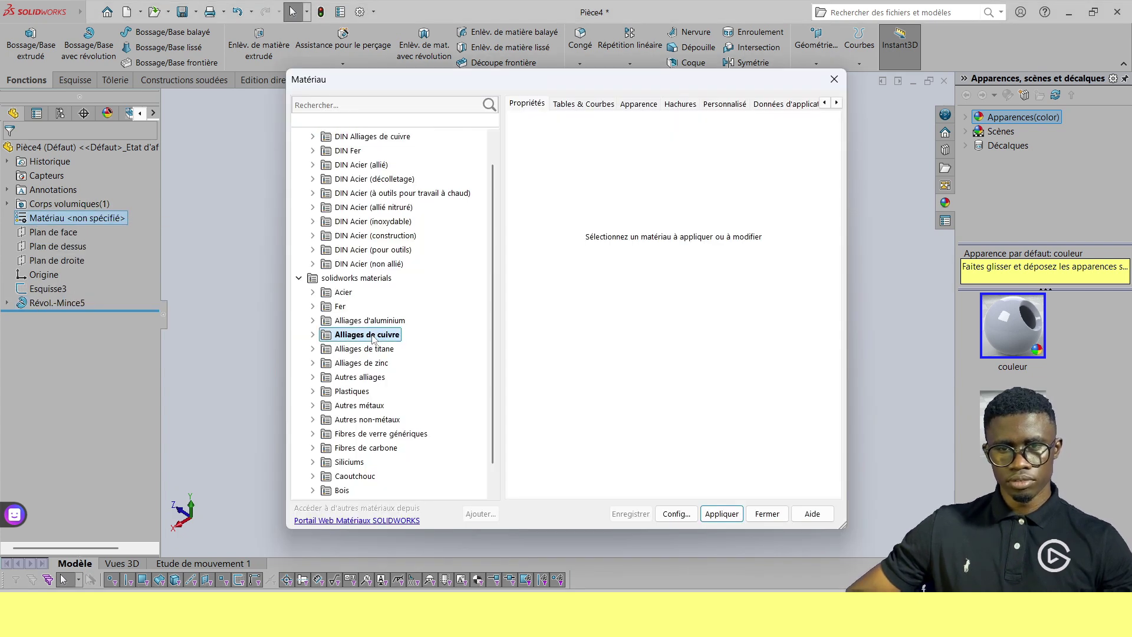
{"action": "double_click", "coordinate": [372, 335]}
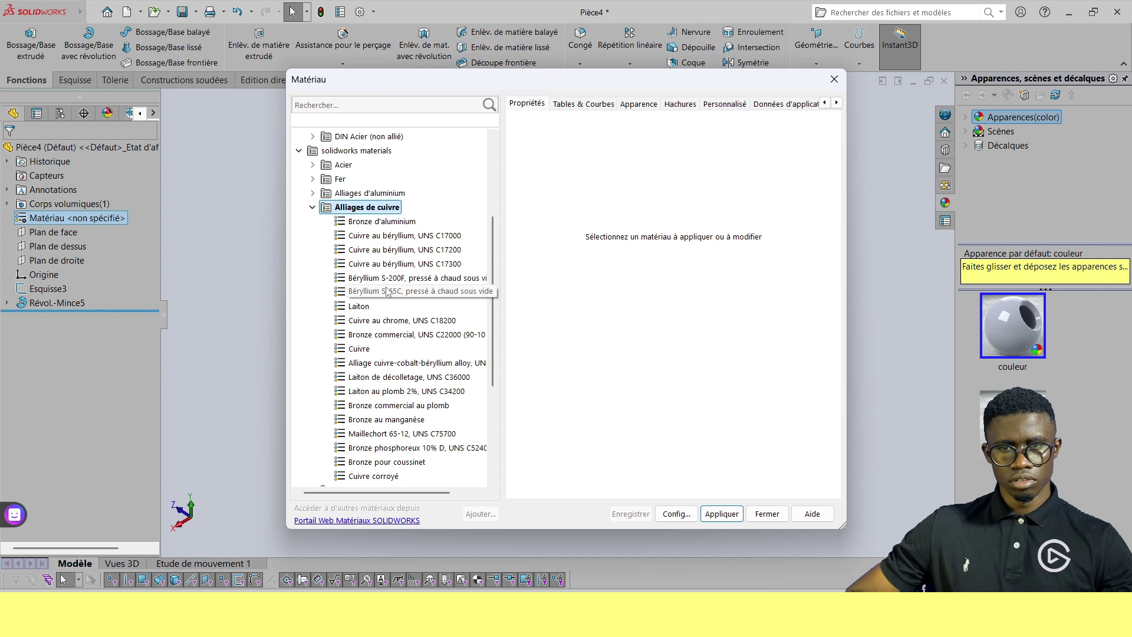
{"action": "left_click", "coordinate": [357, 223]}
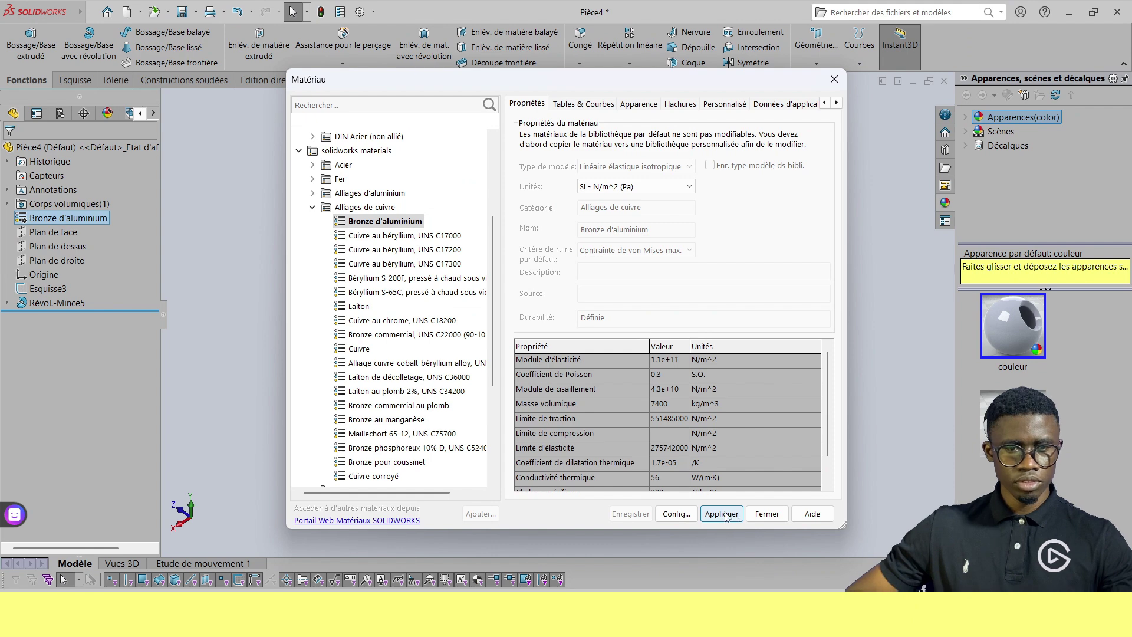
{"action": "left_click", "coordinate": [767, 516]}
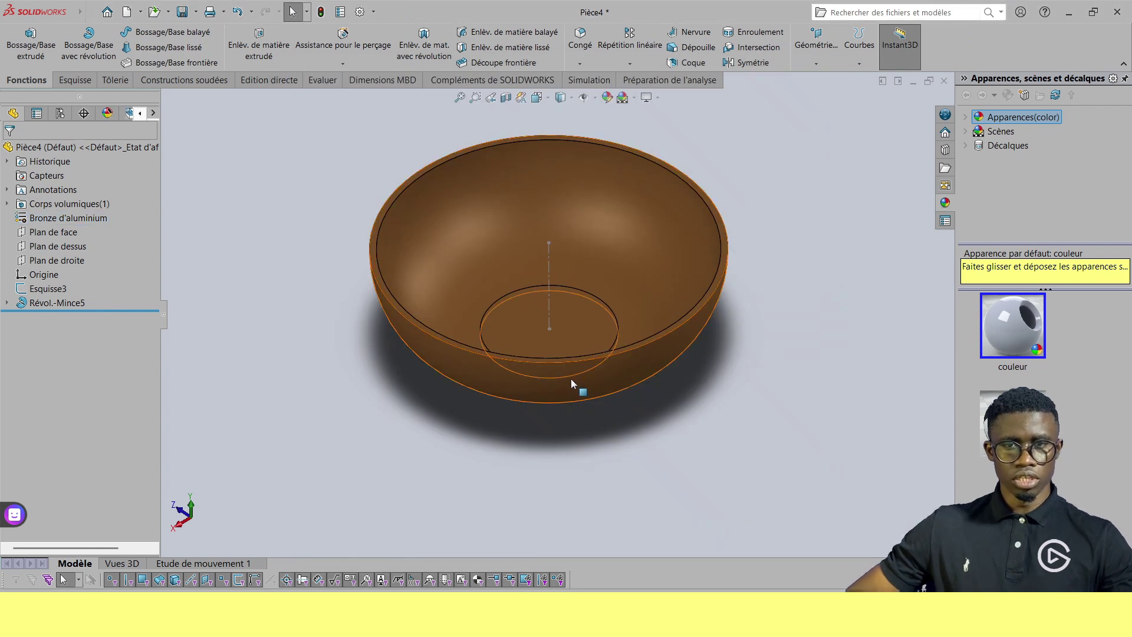
Examine the bronze bowl's rim, interior and outer wall close up and from different angles
{"action": "middle_click_drag", "start_coordinate": [570, 378], "coordinate": [530, 223]}
{"action": "scroll", "coordinate": [495, 324], "scroll_direction": "down", "scroll_amount": 5}
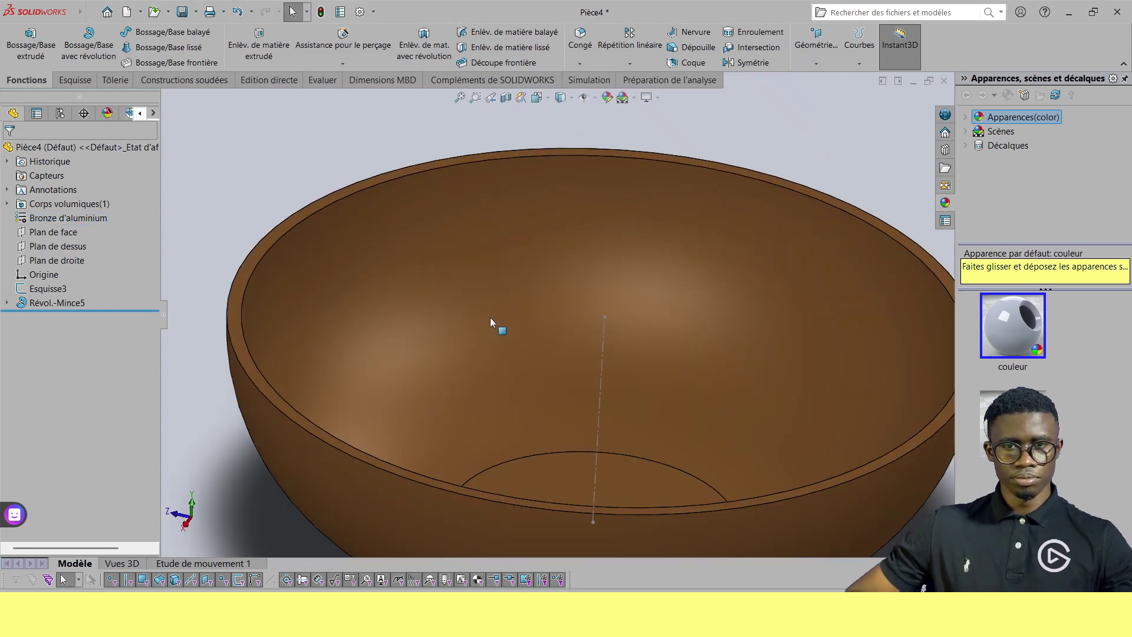
{"action": "middle_click_drag", "start_coordinate": [539, 506], "coordinate": [599, 469]}
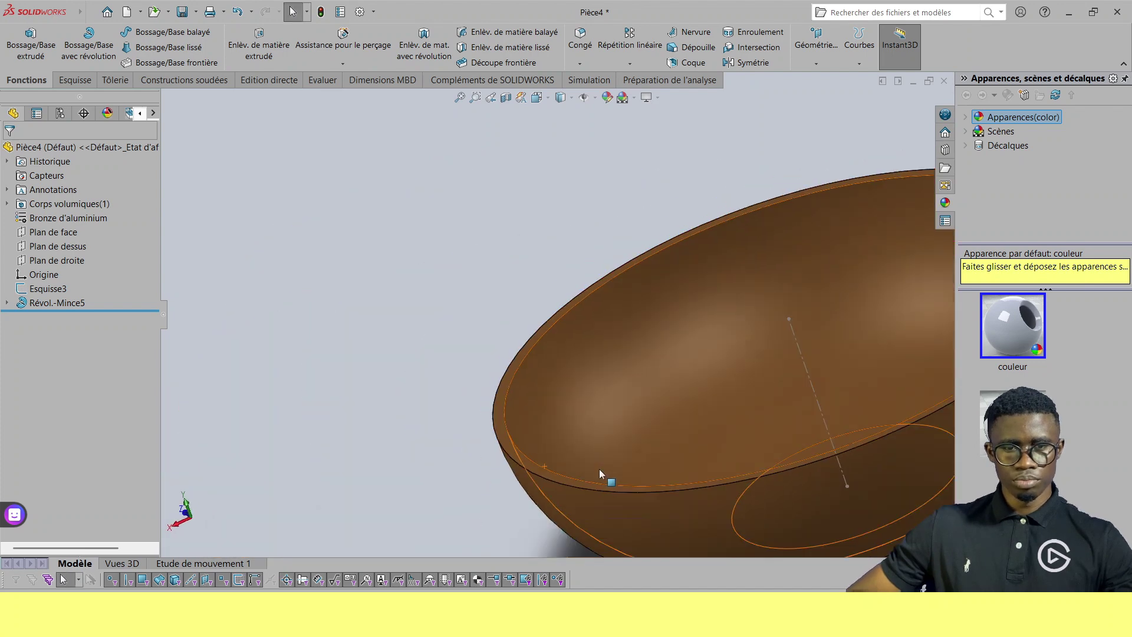
{"action": "scroll", "coordinate": [635, 408], "scroll_direction": "up", "scroll_amount": 5}
{"action": "middle_click_drag", "start_coordinate": [635, 408], "coordinate": [692, 316]}
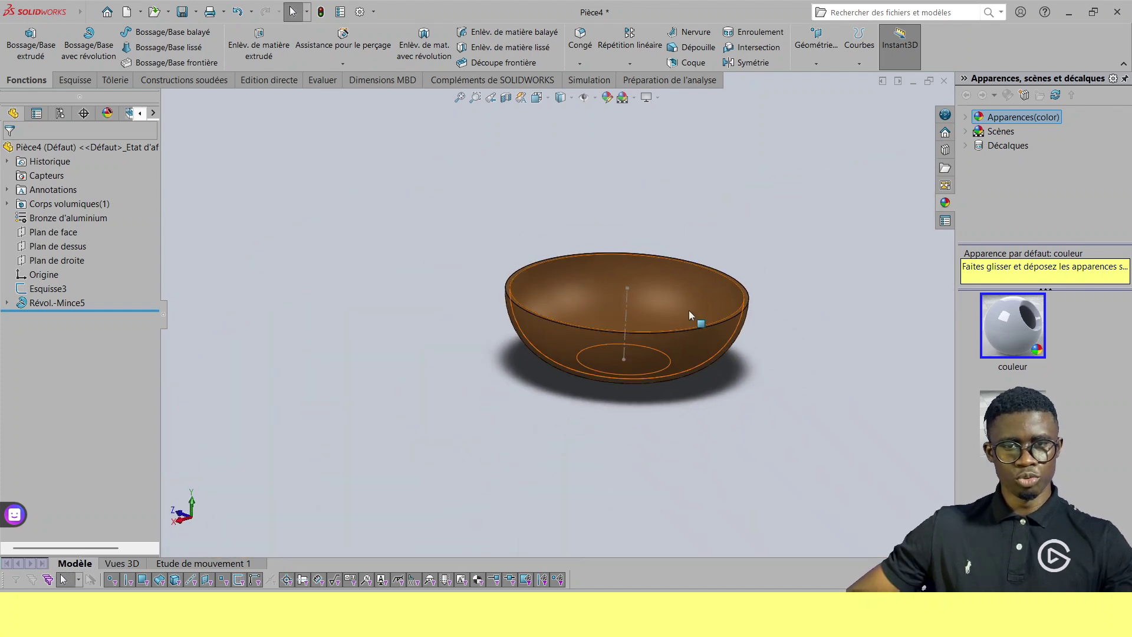
{"action": "scroll", "coordinate": [539, 295], "scroll_direction": "down", "scroll_amount": 5}
{"action": "middle_click_drag", "start_coordinate": [533, 325], "coordinate": [630, 416]}
{"action": "scroll", "coordinate": [578, 415], "scroll_direction": "down", "scroll_amount": 3}
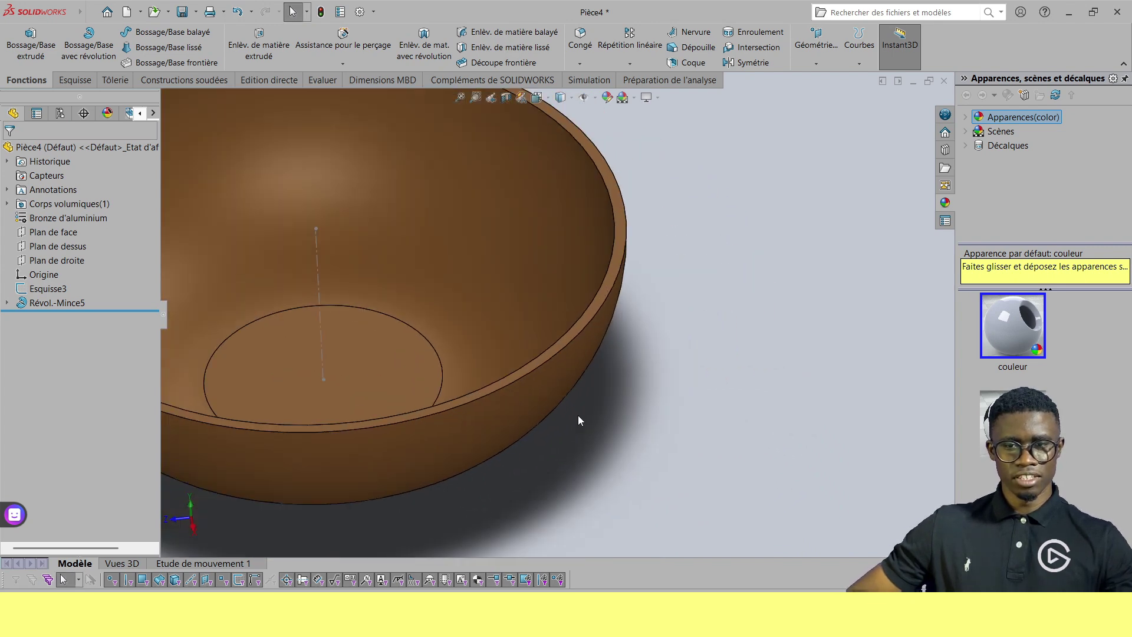
{"action": "scroll", "coordinate": [582, 414], "scroll_direction": "up", "scroll_amount": 5}
{"action": "scroll", "coordinate": [548, 301], "scroll_direction": "down", "scroll_amount": 2}
{"action": "middle_click_drag", "start_coordinate": [332, 429], "coordinate": [666, 270]}
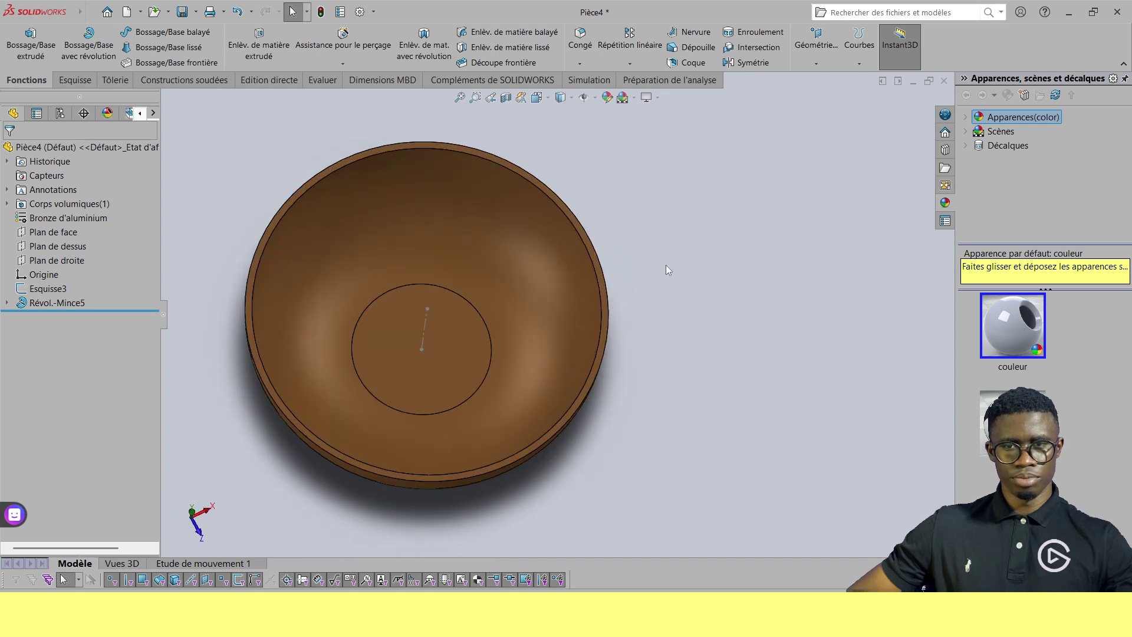
{"action": "middle_click_drag", "start_coordinate": [418, 489], "coordinate": [396, 427]}
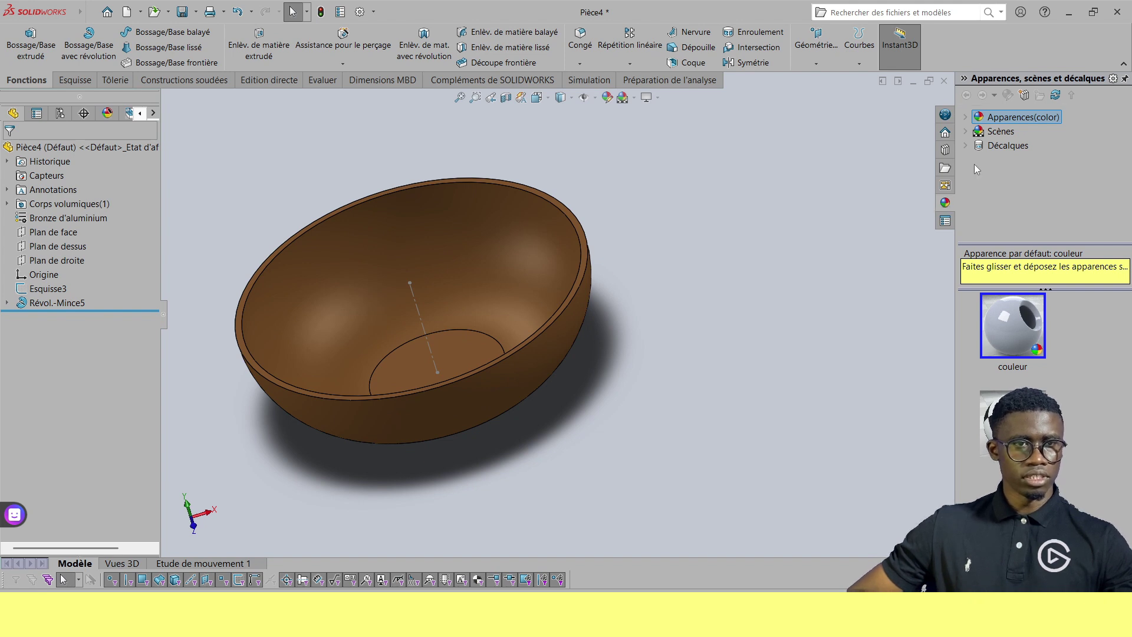
Apply the spray-paint appearance "peinture noire au pistolet" to the bowl's curved outer face
{"action": "left_click", "coordinate": [969, 118]}
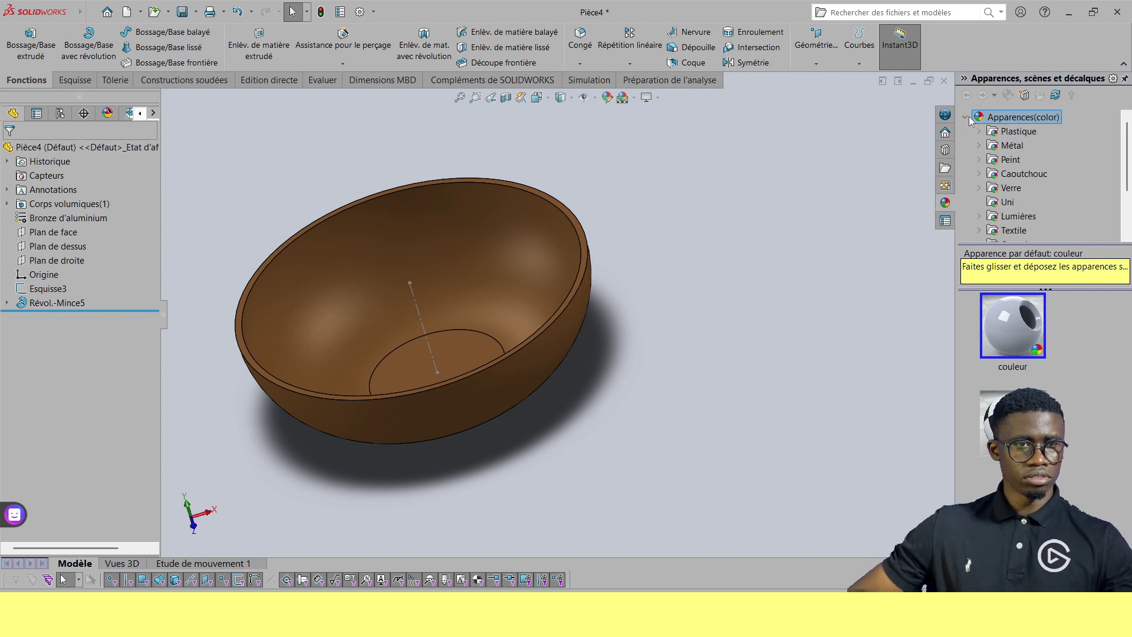
{"action": "left_click", "coordinate": [979, 160]}
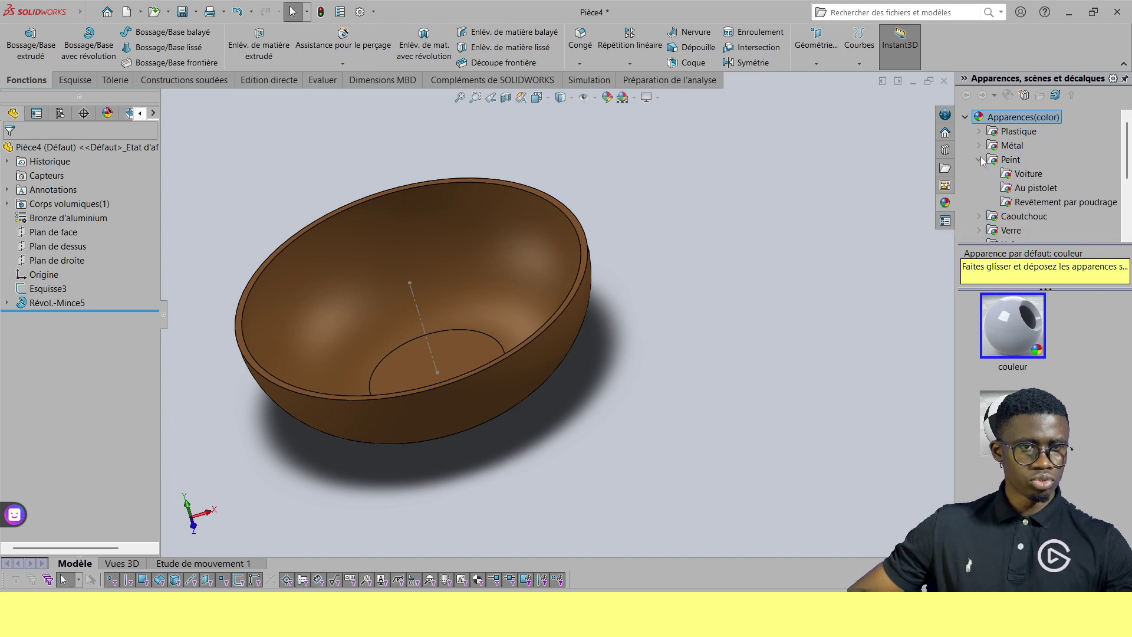
{"action": "left_click", "coordinate": [1032, 189]}
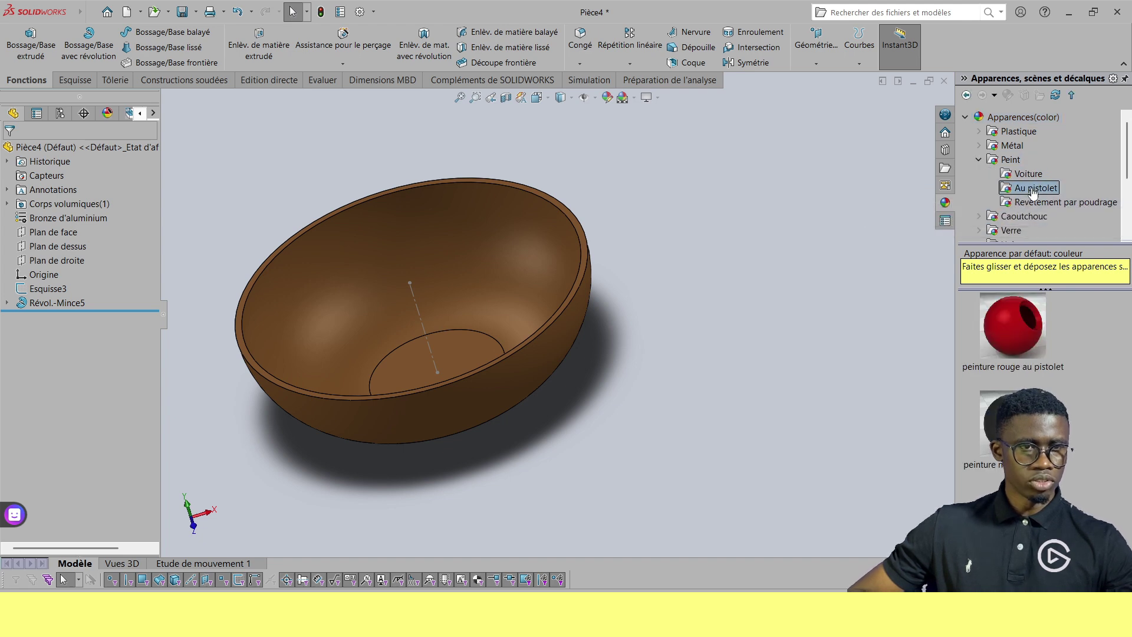
{"action": "left_click_drag", "start_coordinate": [1033, 193], "coordinate": [325, 259]}
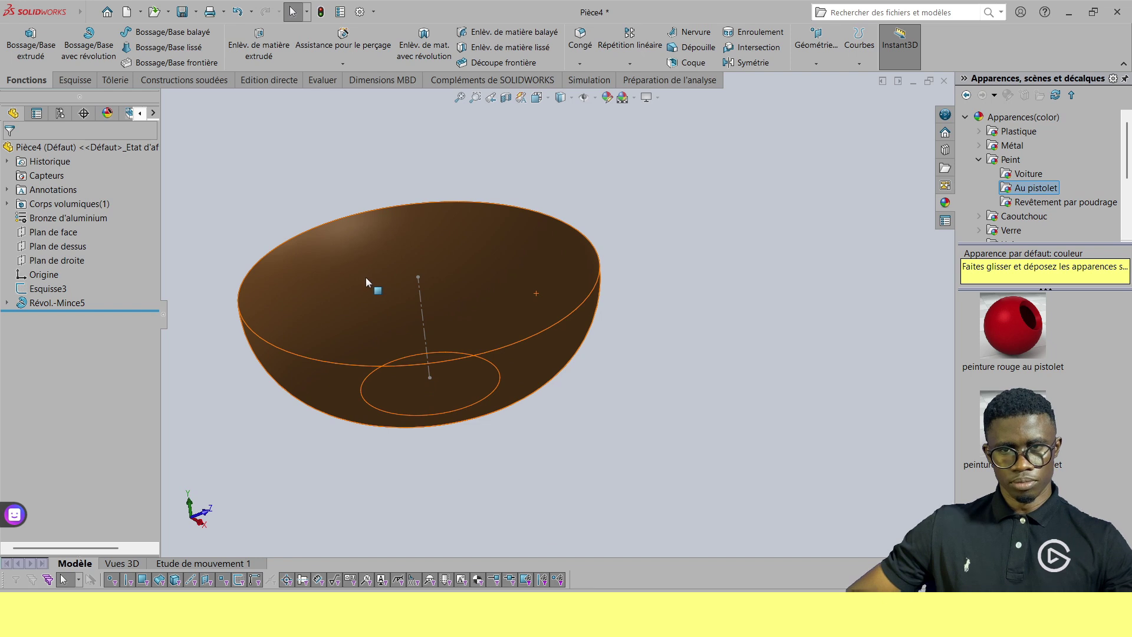
{"action": "left_click_drag", "start_coordinate": [464, 268], "coordinate": [473, 376]}
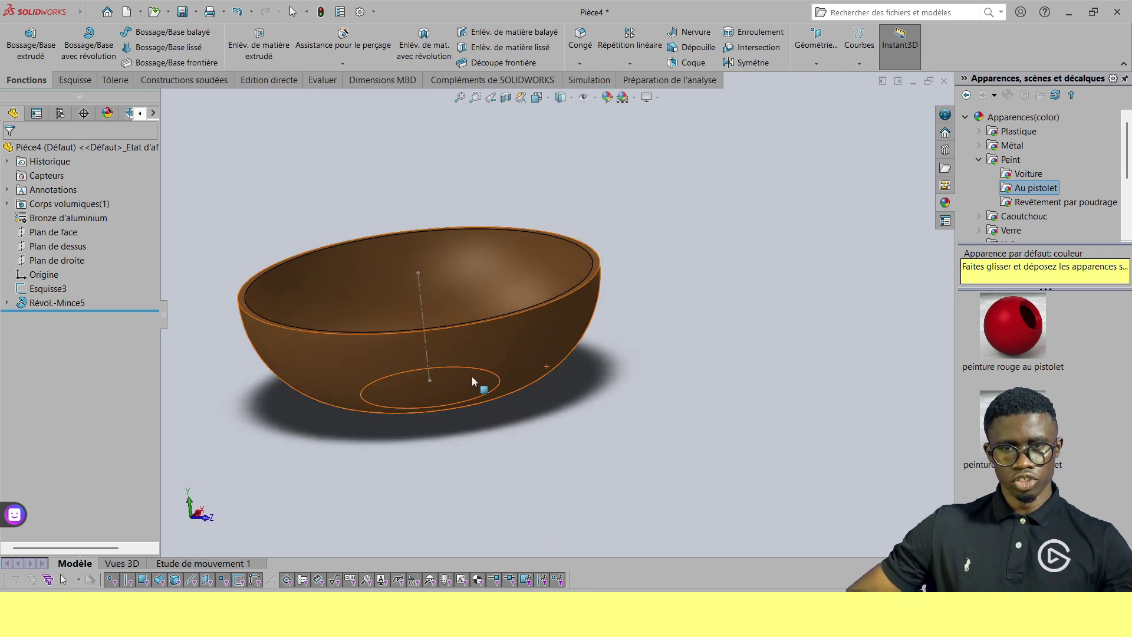
{"action": "left_click_drag", "start_coordinate": [365, 362], "coordinate": [365, 362]}
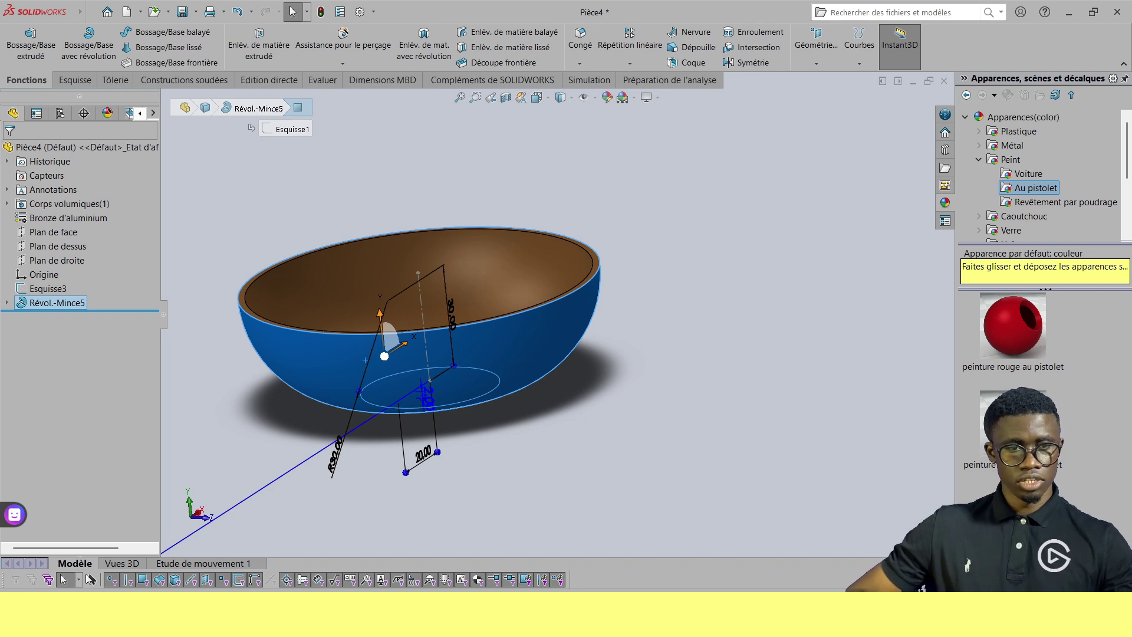
{"action": "left_click", "coordinate": [1012, 424]}
{"action": "mouse_move", "coordinate": [1013, 424]}
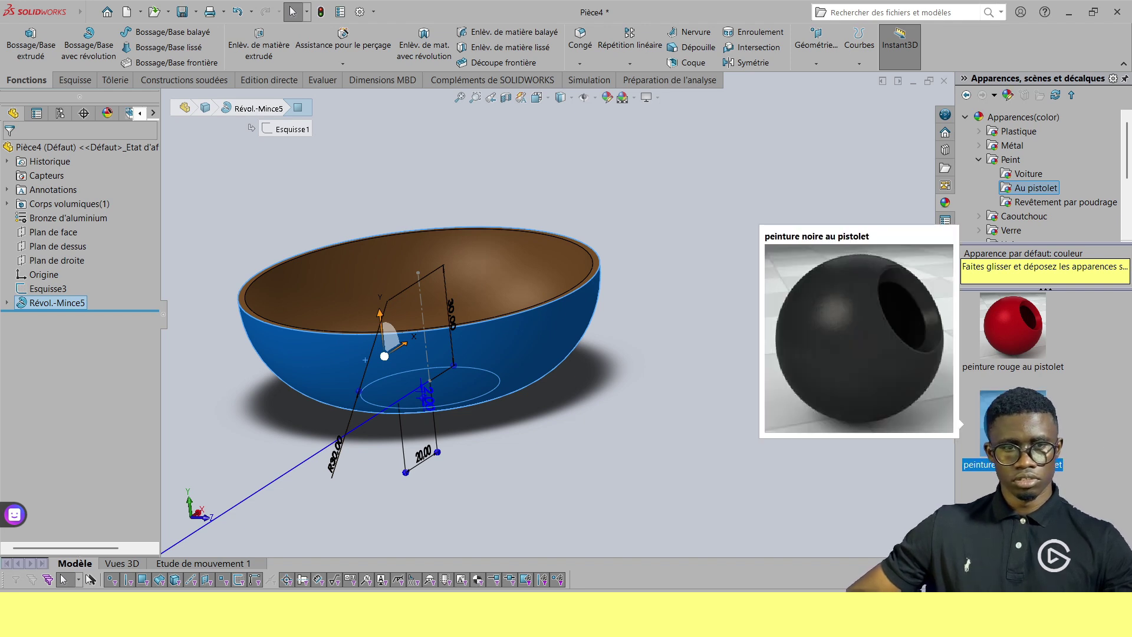
{"action": "double_click", "coordinate": [983, 439]}
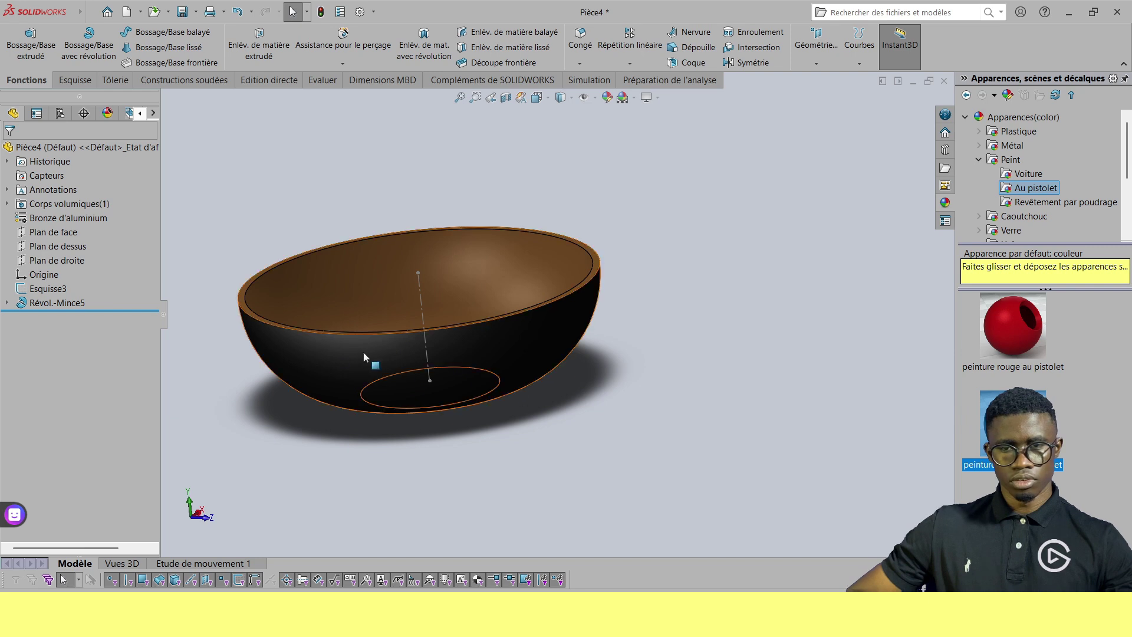
Apply the same black spray-paint appearance to the flat circular face on the bowl's underside
{"action": "middle_click_drag", "start_coordinate": [364, 351], "coordinate": [405, 276]}
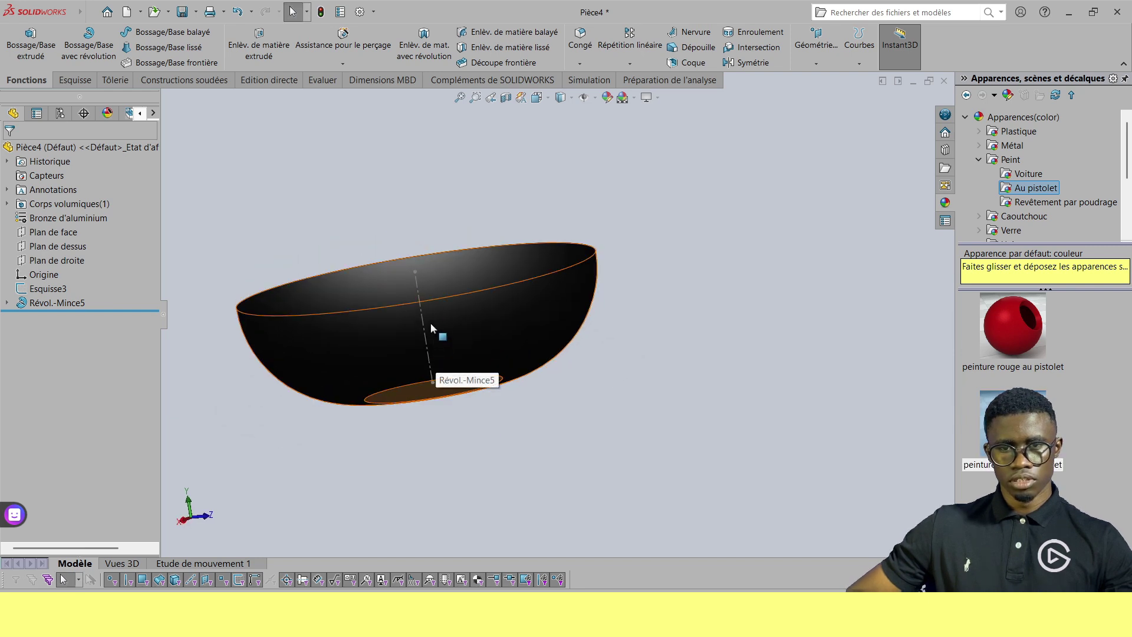
{"action": "middle_click_drag", "start_coordinate": [447, 366], "coordinate": [443, 406]}
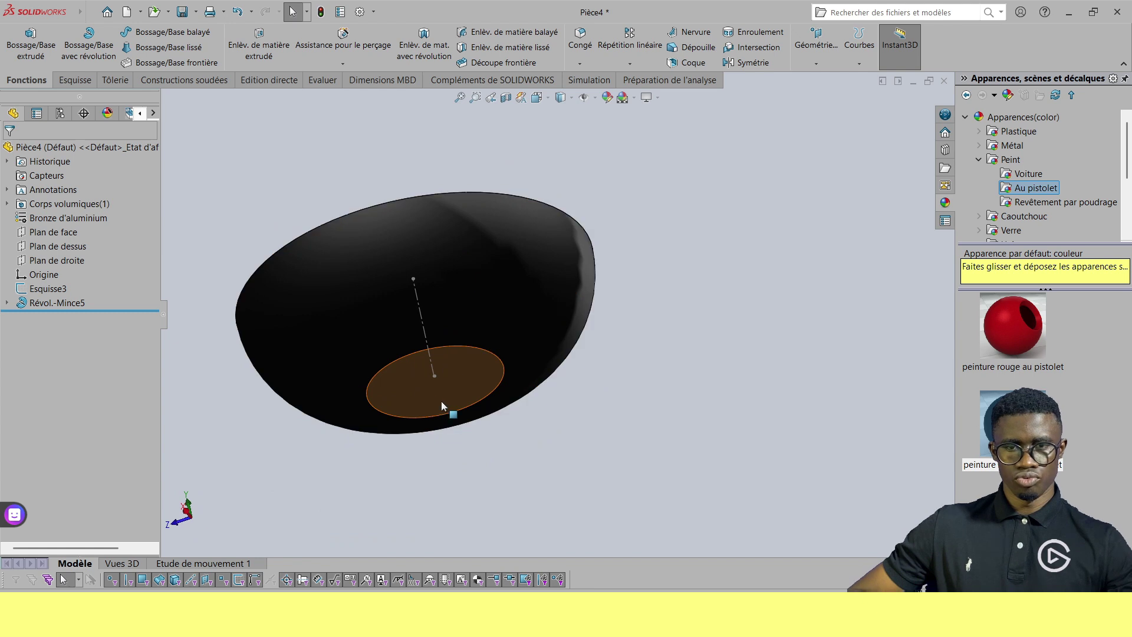
{"action": "left_click", "coordinate": [445, 403]}
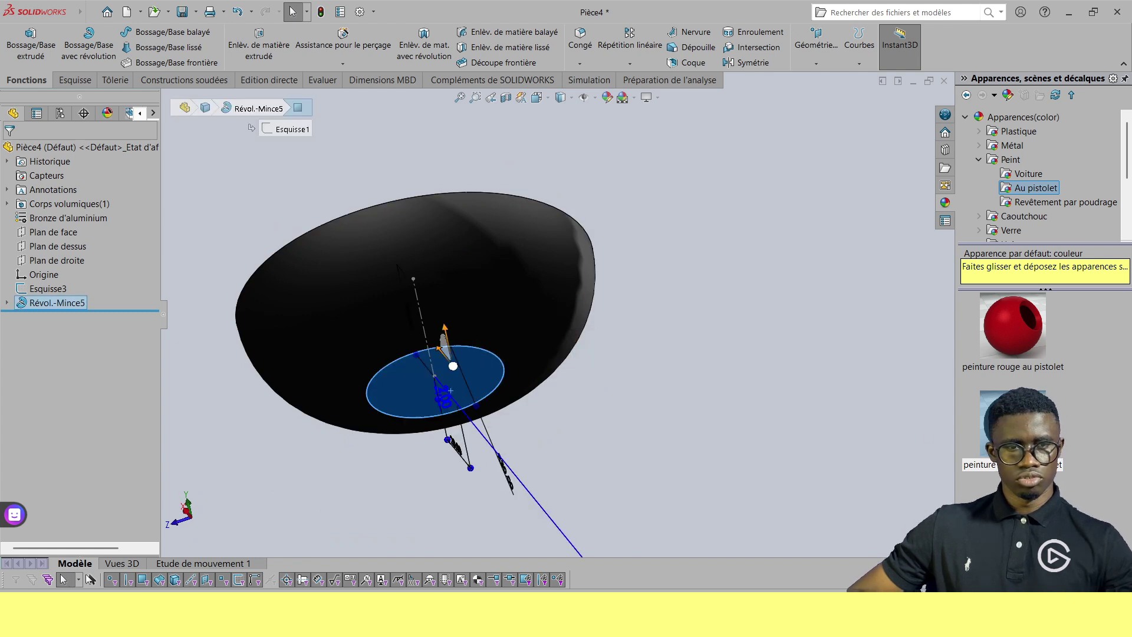
{"action": "left_click", "coordinate": [1013, 423]}
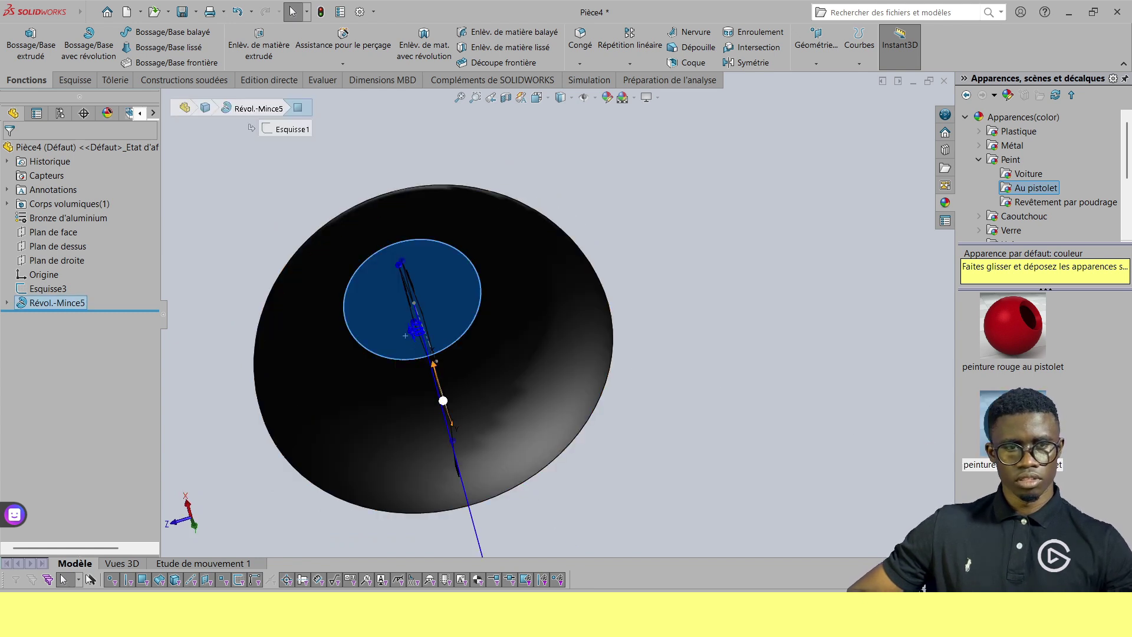
{"action": "double_click", "coordinate": [1013, 423]}
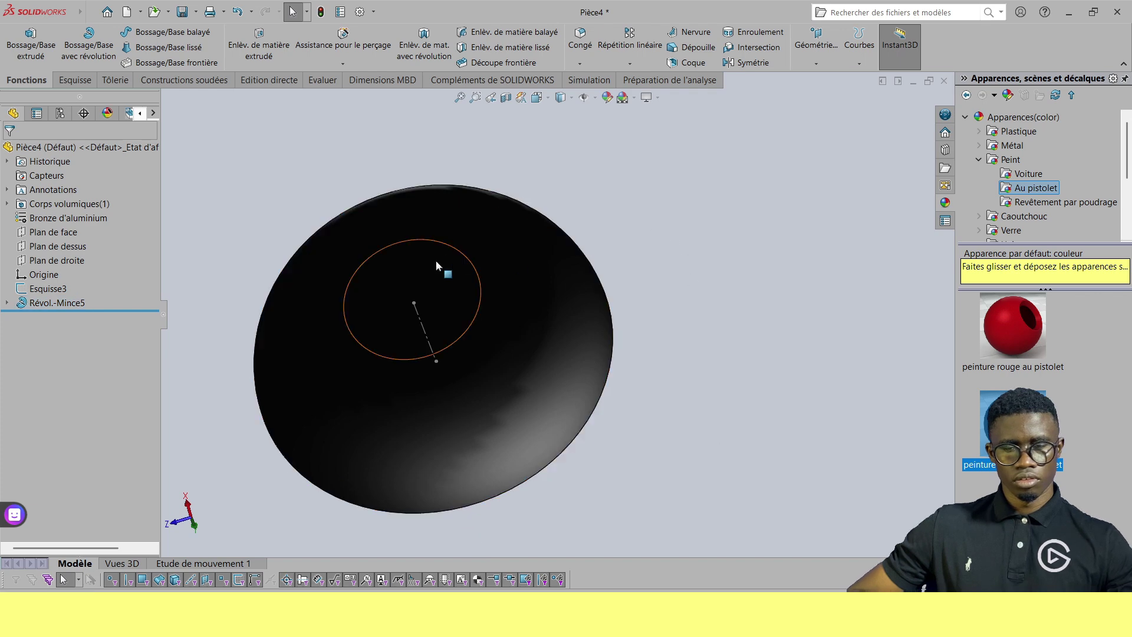
Examine the finished two-tone bowl from above, from the side and around its rim
{"action": "middle_click_drag", "start_coordinate": [415, 257], "coordinate": [235, 294]}
{"action": "scroll", "coordinate": [481, 298], "scroll_direction": "down", "scroll_amount": 3}
{"action": "scroll", "coordinate": [844, 313], "scroll_direction": "up", "scroll_amount": 3}
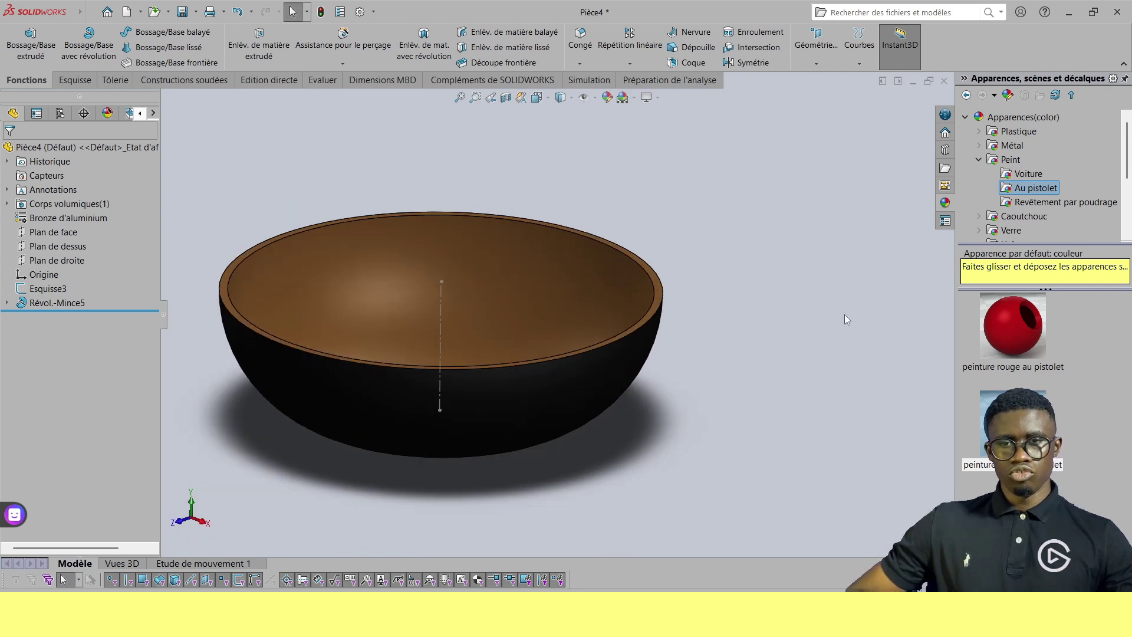
{"action": "scroll", "coordinate": [379, 306], "scroll_direction": "down", "scroll_amount": 3}
{"action": "scroll", "coordinate": [402, 291], "scroll_direction": "up", "scroll_amount": 3}
{"action": "middle_click_drag", "start_coordinate": [528, 259], "coordinate": [745, 425]}
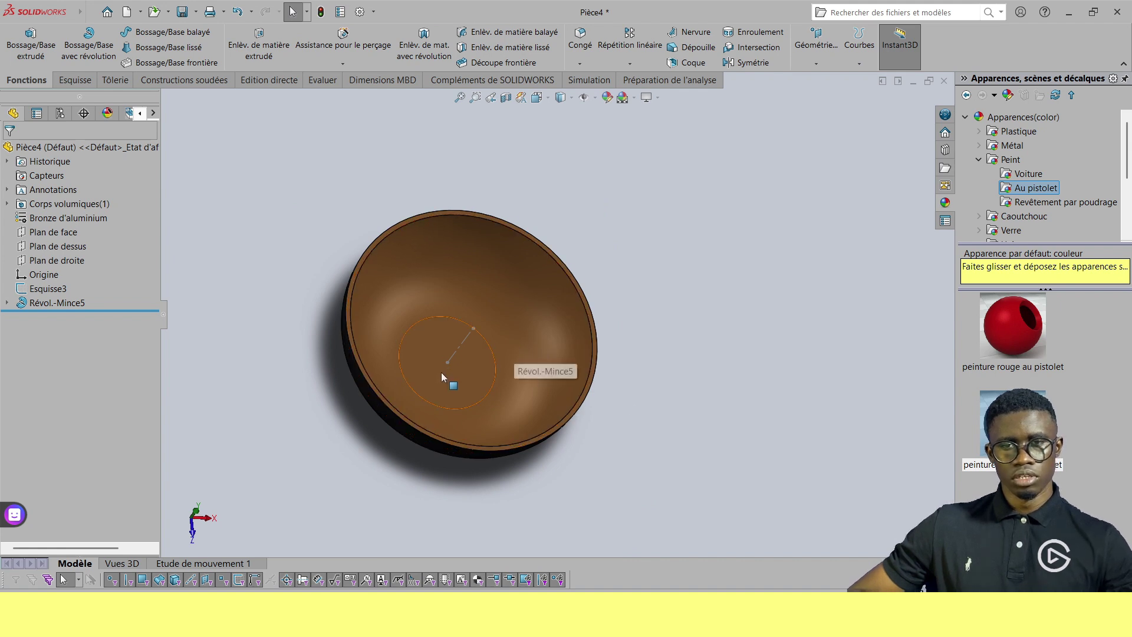
{"action": "middle_click_drag", "start_coordinate": [441, 373], "coordinate": [418, 350]}
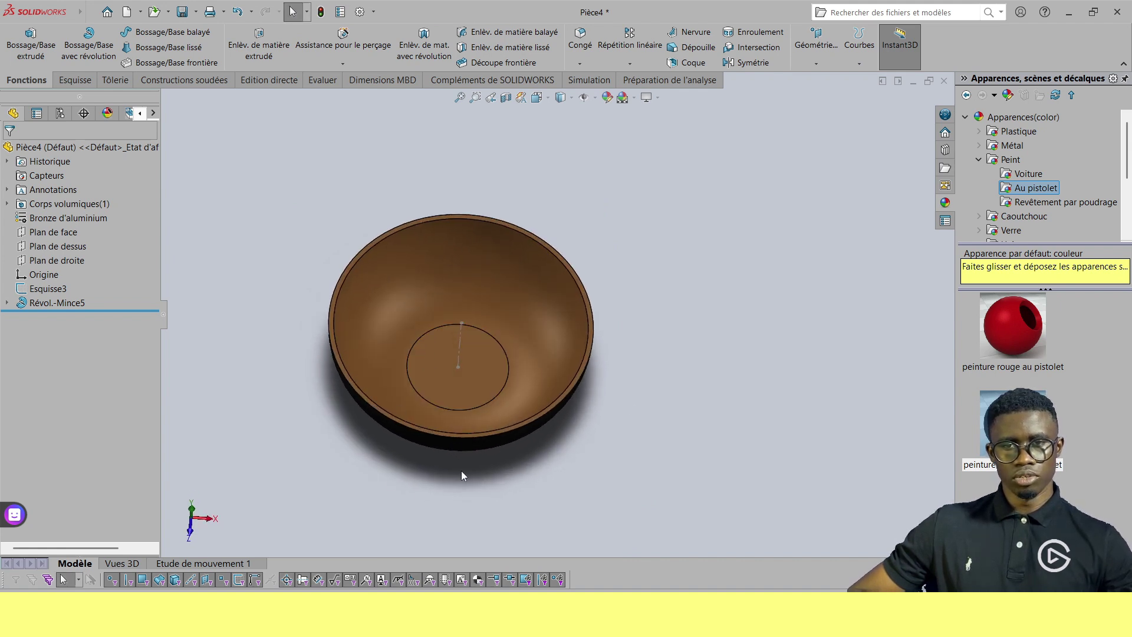
{"action": "middle_click_drag", "start_coordinate": [457, 399], "coordinate": [486, 373]}
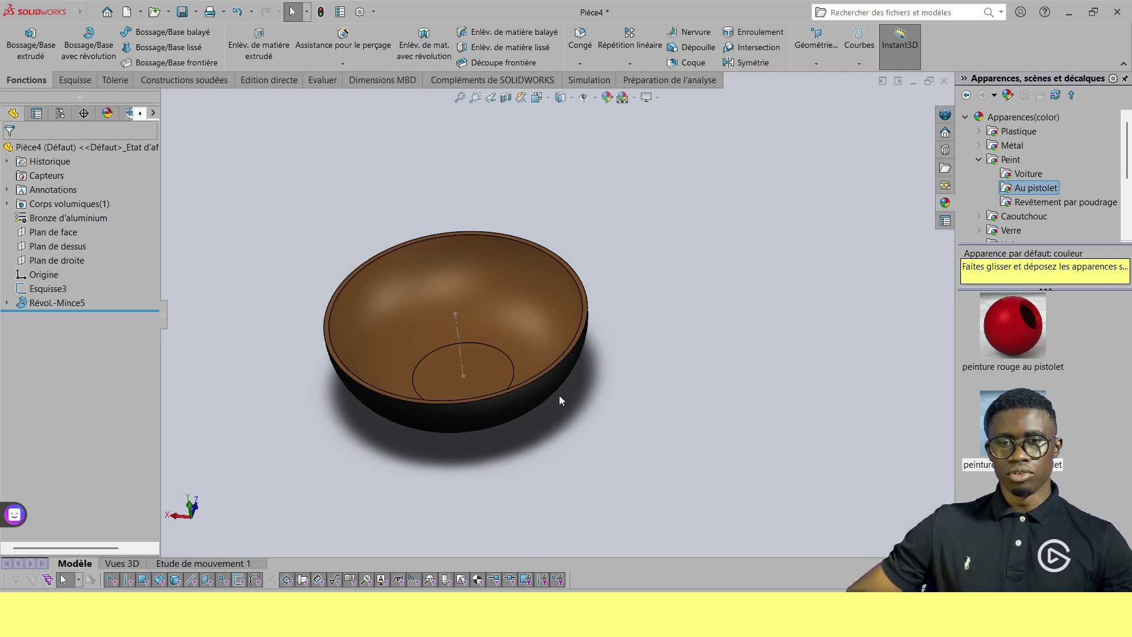
{"action": "middle_click_drag", "start_coordinate": [559, 396], "coordinate": [475, 390]}
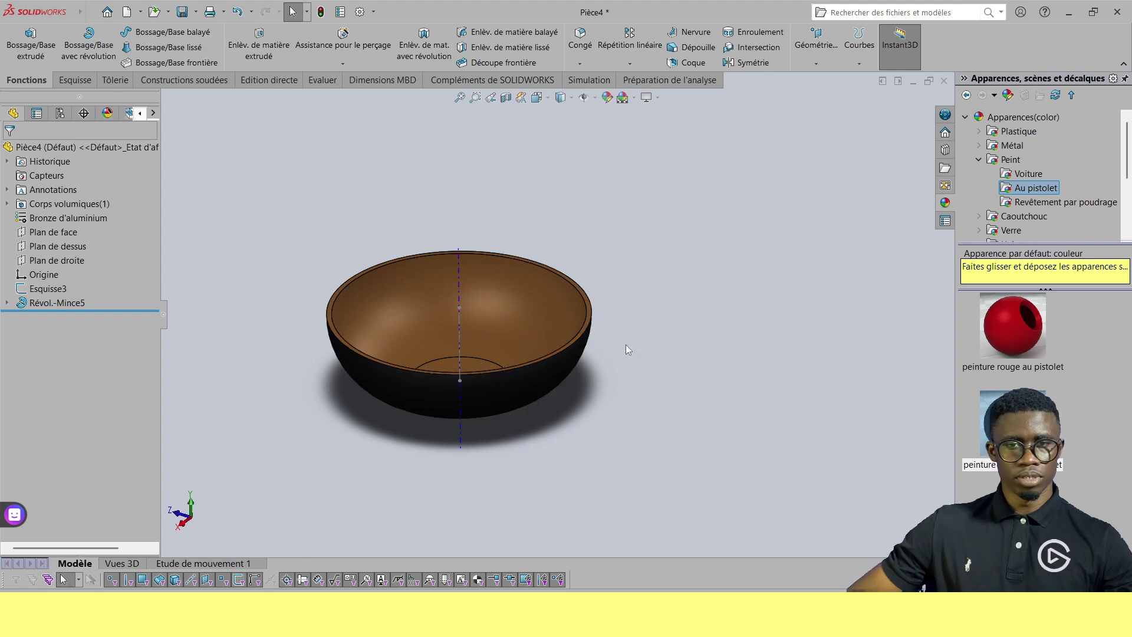
{"action": "middle_click_drag", "start_coordinate": [604, 362], "coordinate": [607, 277]}
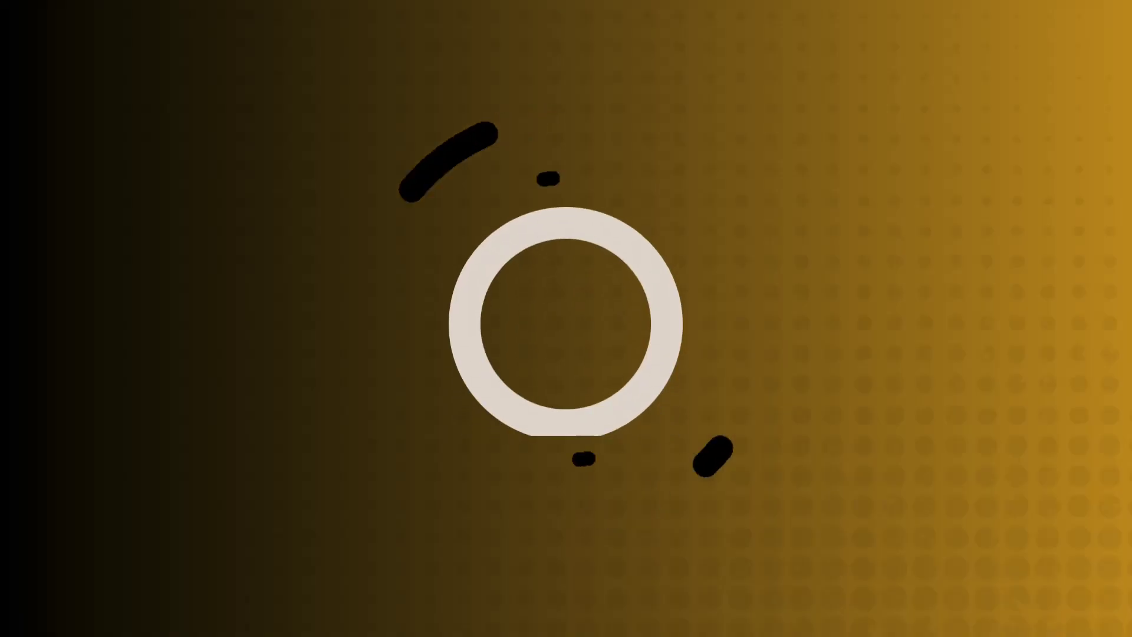